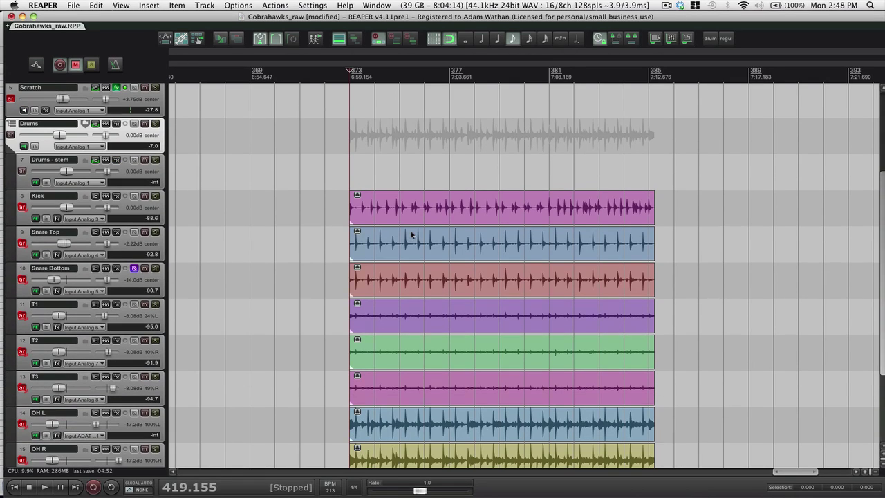
Step: Delete the empty Drums - stem track above the Kick track
left_click(21, 207)
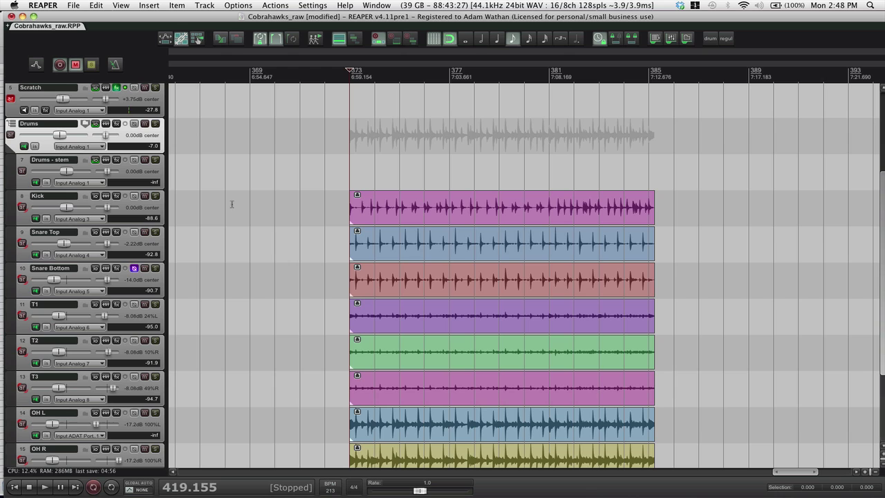
left_click(266, 173)
key("Delete")
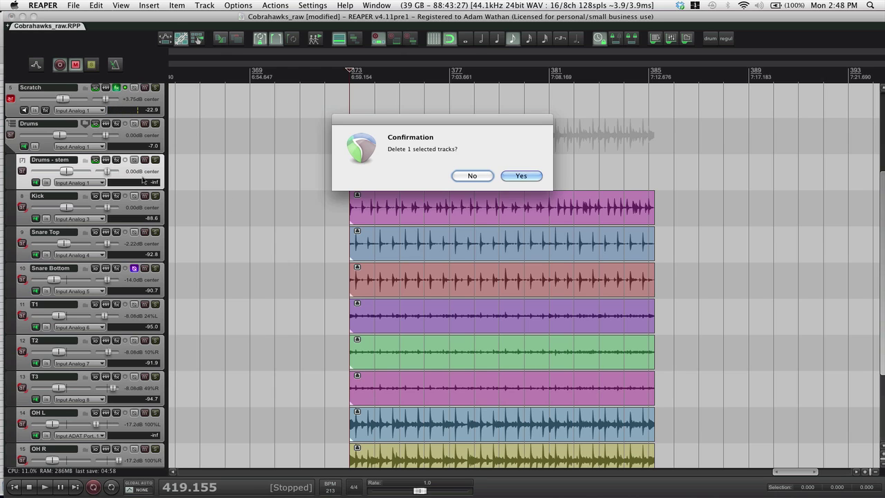
key("Return")
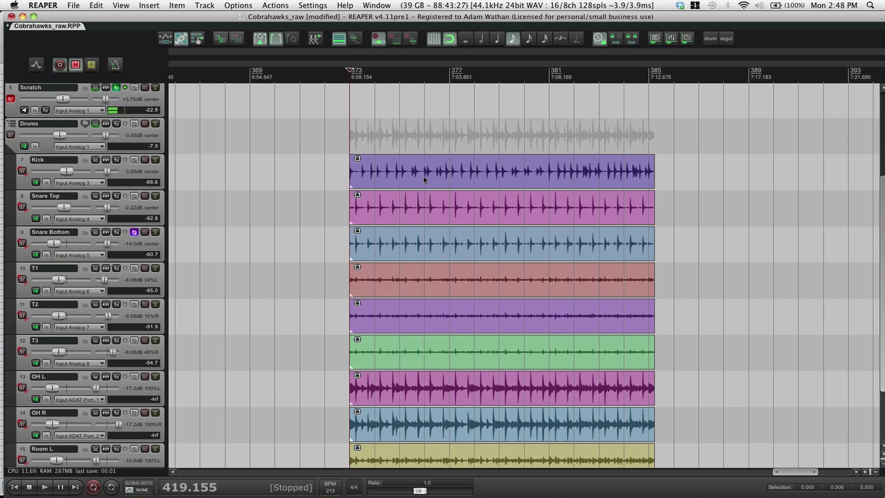
Step: Solo the Kick, Snare Top and Scratch tracks and play back their balance briefly
left_click(157, 164)
left_click(156, 197)
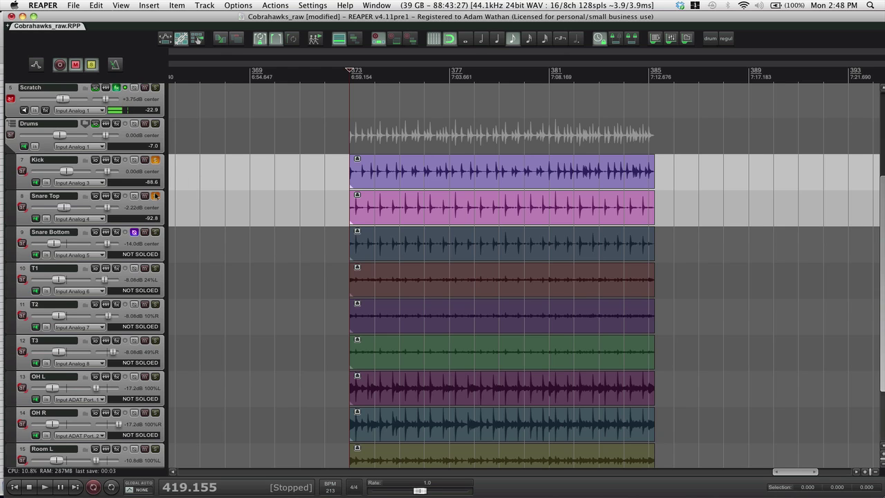
scroll(217, 186, "up", 1)
left_click(155, 101)
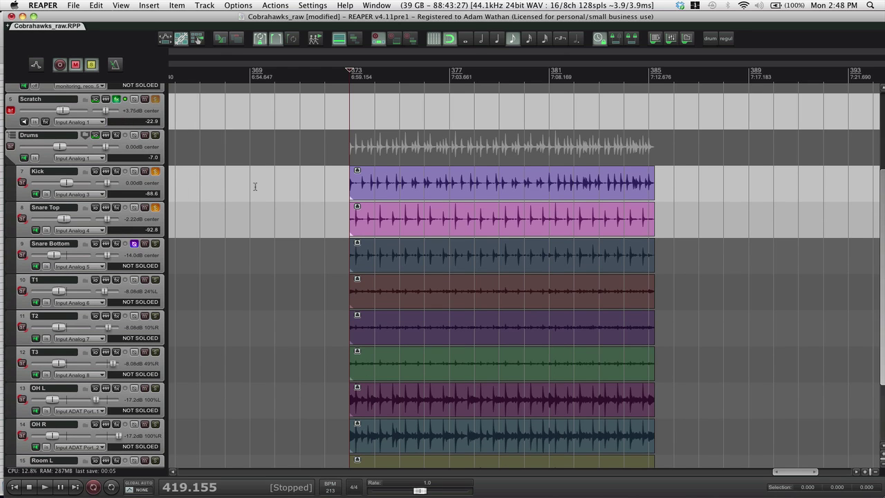
key("space")
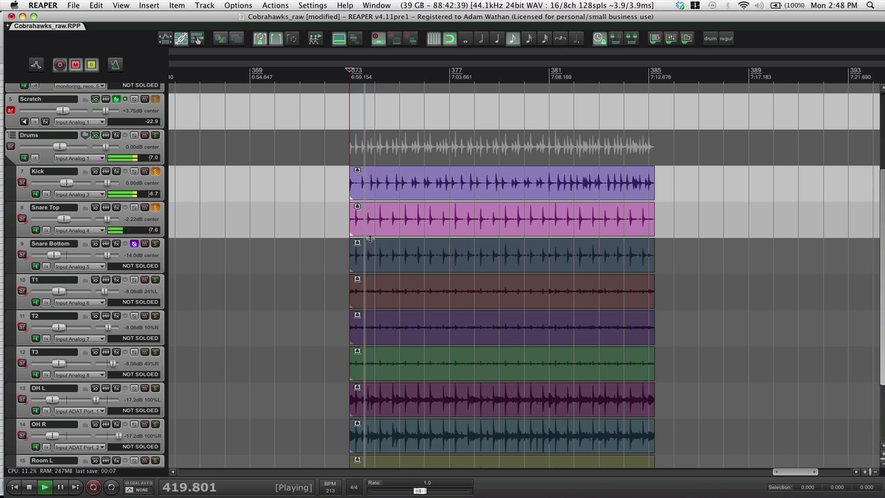
key("space")
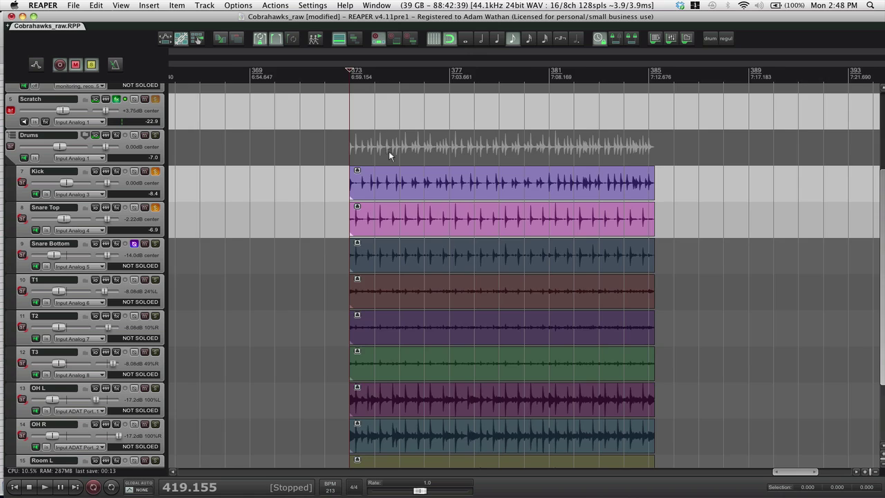
Step: Lower the Snare Top track's volume to -3.94 dB while listening to the soloed tracks
scroll(388, 150, "up", 2)
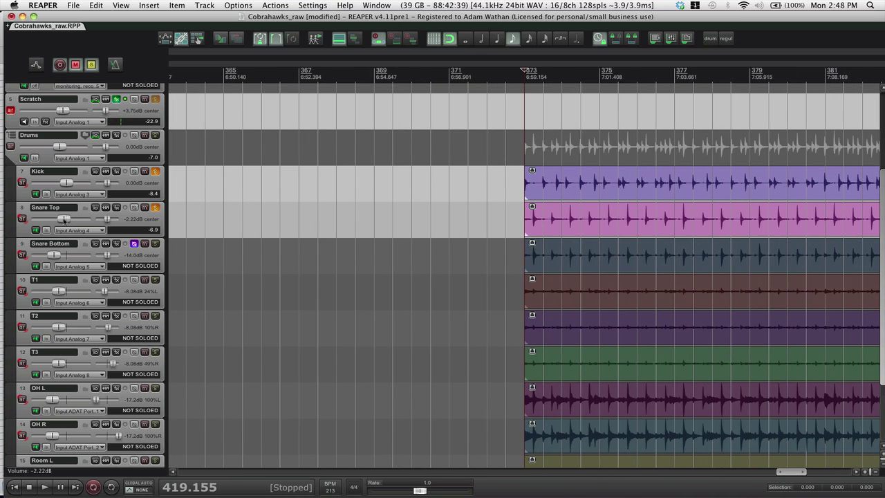
mouse_move(68, 219)
left_mouse_down()
mouse_move(56, 220)
mouse_move(87, 223)
mouse_move(51, 220)
mouse_move(62, 222)
left_mouse_up()
key("space")
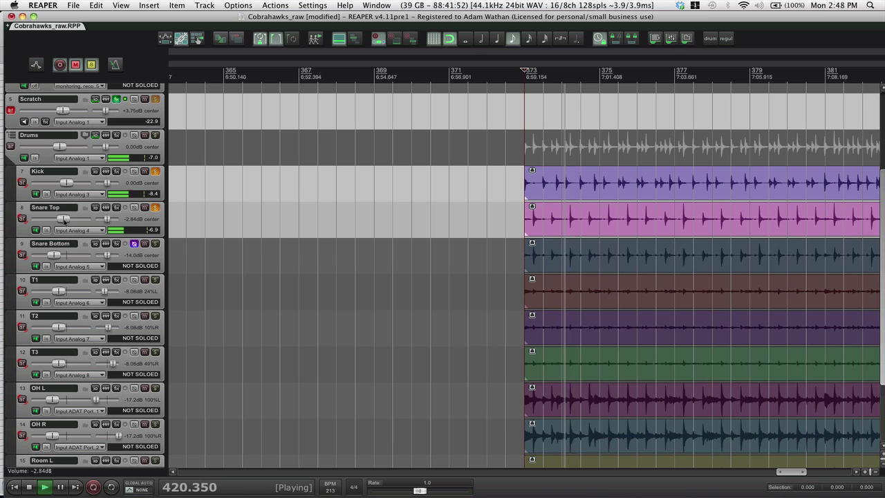
key("space")
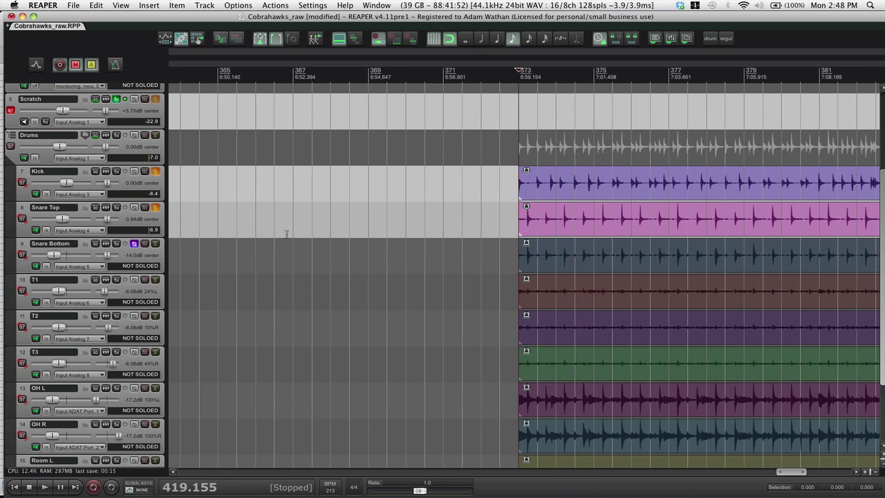
Step: Set the time selection to the length of the drum items and render the Drums folder to a new mono track
scroll(286, 233, "right", 5)
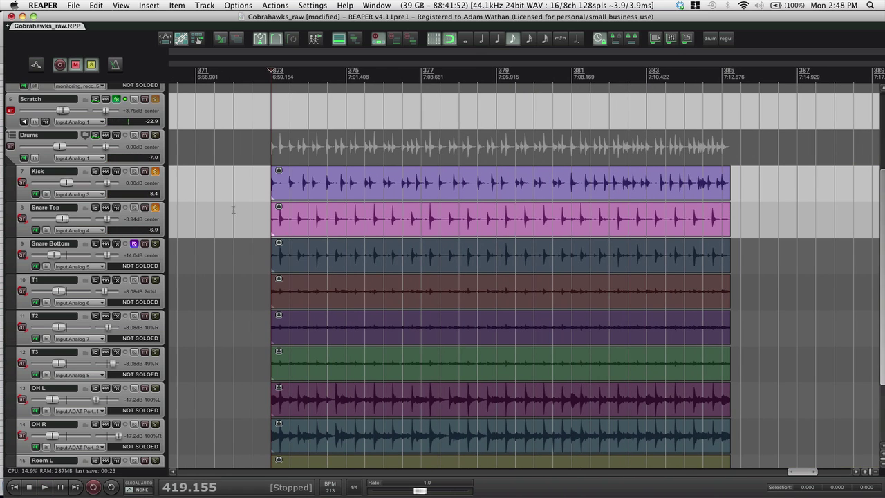
right_click(142, 147)
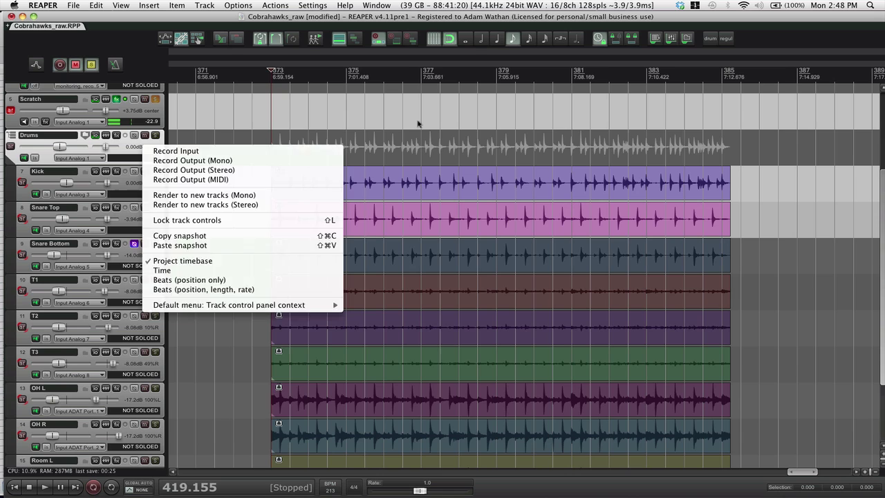
key("Escape")
double_click(410, 187)
right_click(131, 149)
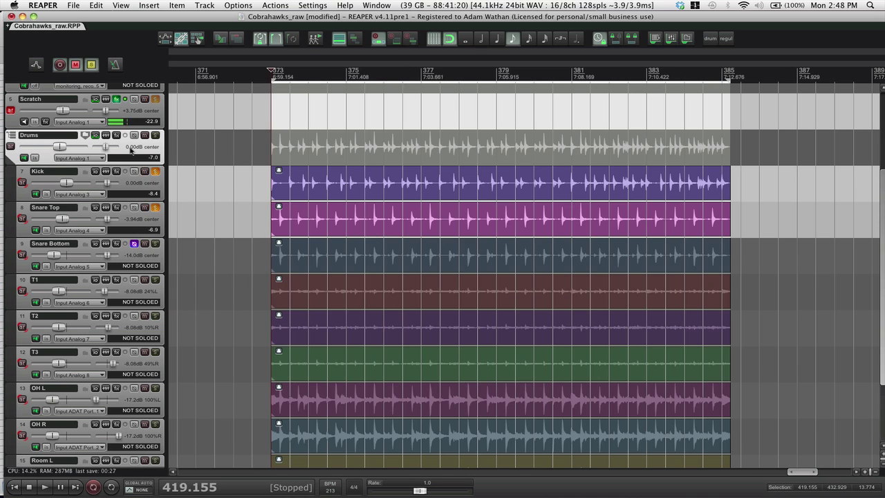
left_click(169, 198)
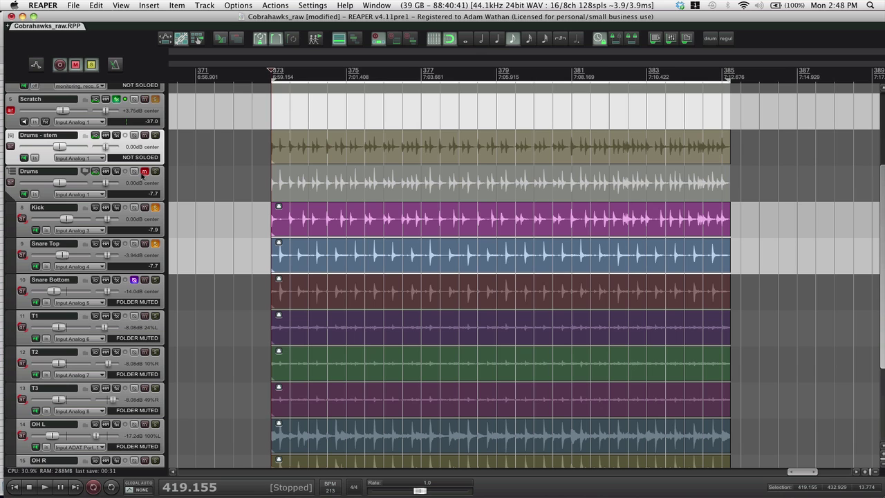
Step: Unmute the Drums folder and move the rendered Drums - stem track inside it, above Kick
left_click(144, 172)
left_click_drag(142, 143, 156, 210)
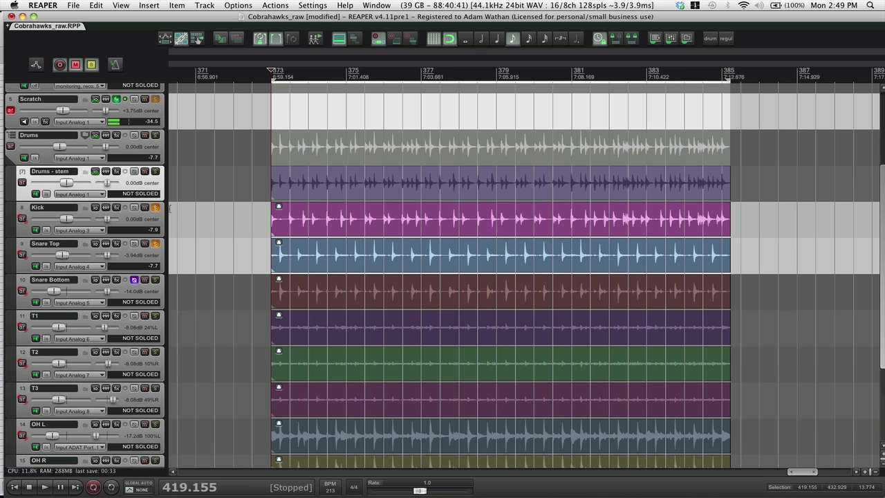
Step: Group the Drums - stem item with the recorded multitrack drum items
left_click(309, 179)
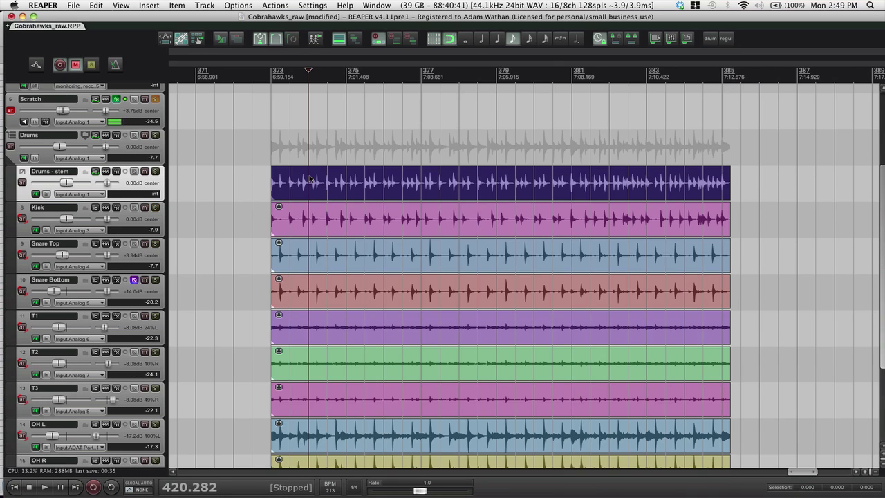
left_click(334, 221)
left_click(332, 181, "super")
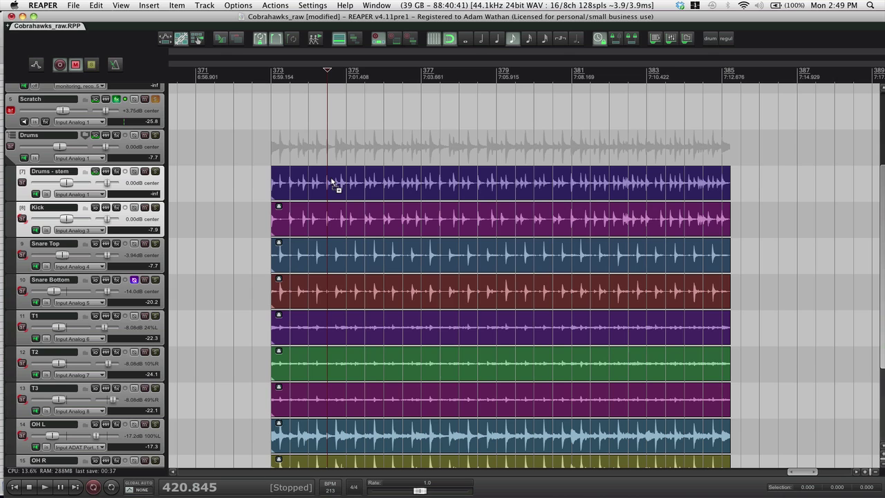
key("g")
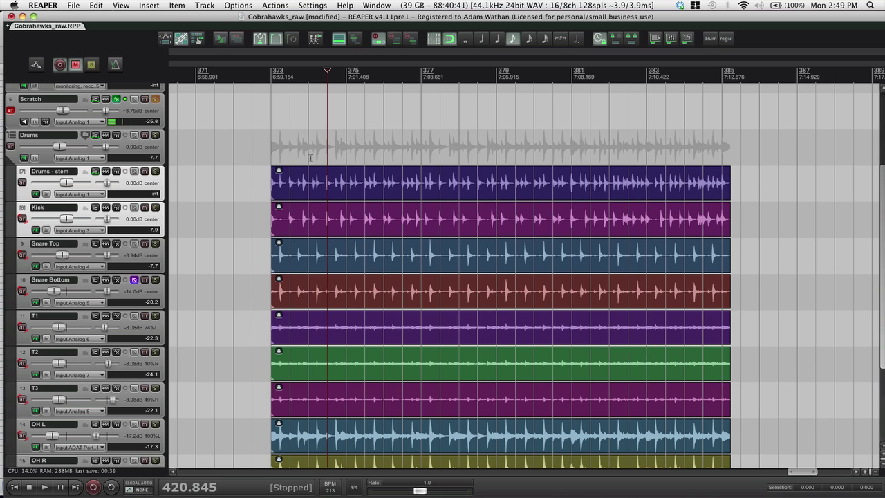
Step: Open dynamic splitting for the Drums - stem item alone, with the grid hidden, and check its split markers along the whole item
left_click(334, 147)
left_click(335, 192)
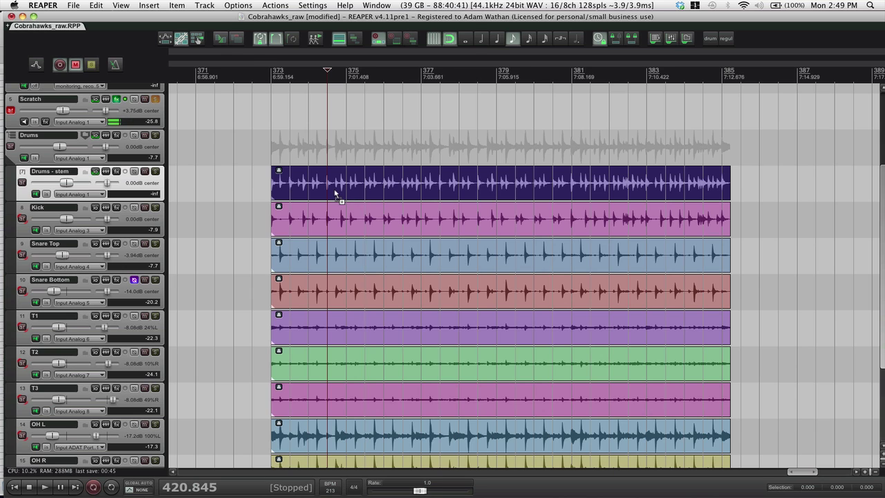
key("d")
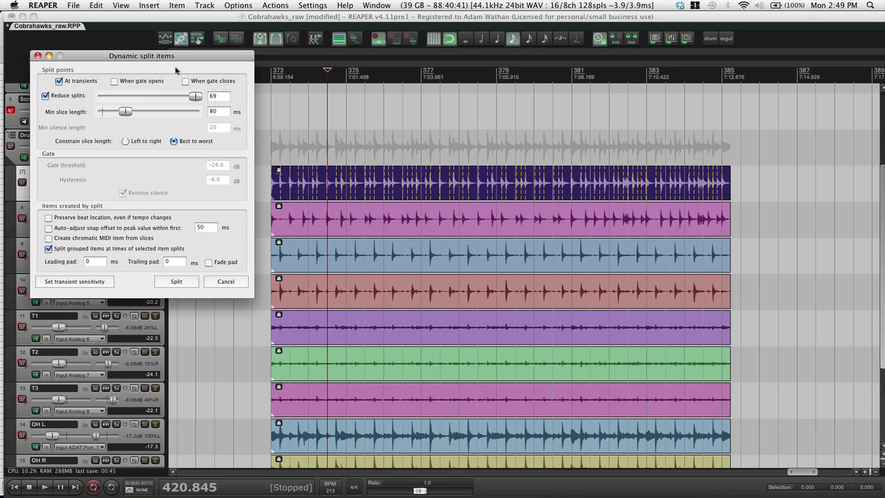
left_click(433, 41)
left_click_drag(216, 56, 451, 214)
scroll(460, 164, "up", 3)
scroll(459, 163, "up", 2)
scroll(458, 162, "right", 10)
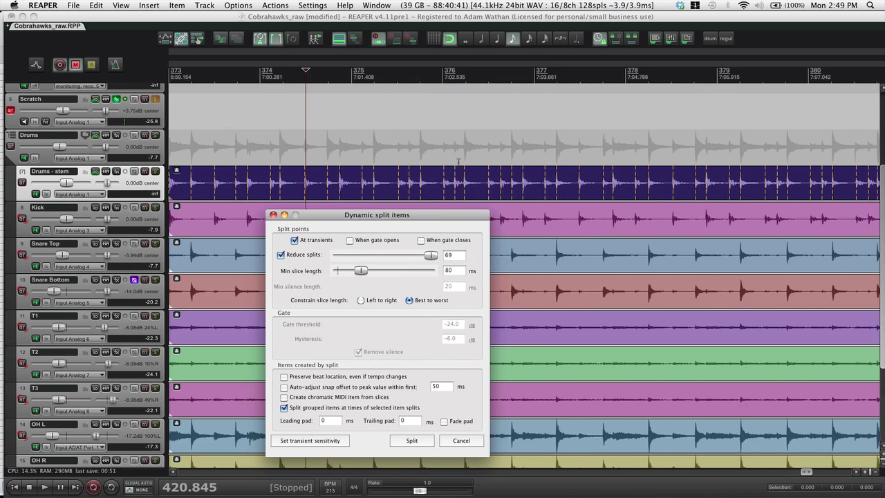
scroll(458, 161, "right", 3)
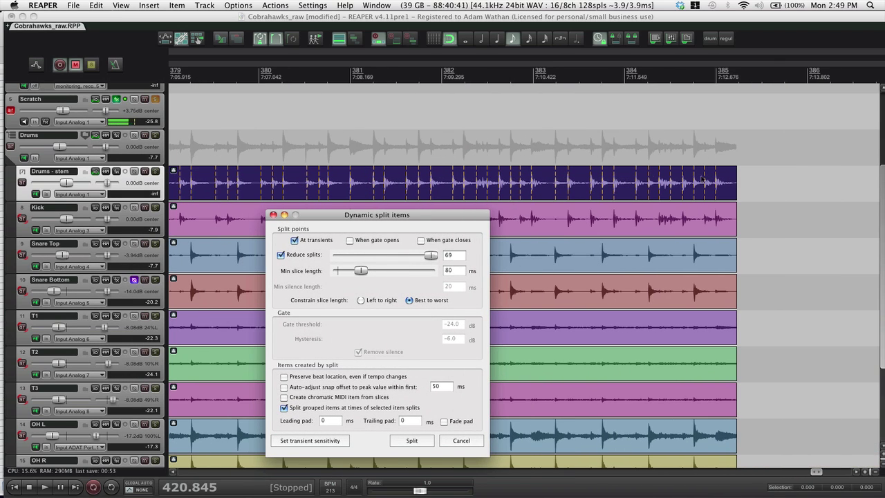
scroll(269, 186, "left", 10)
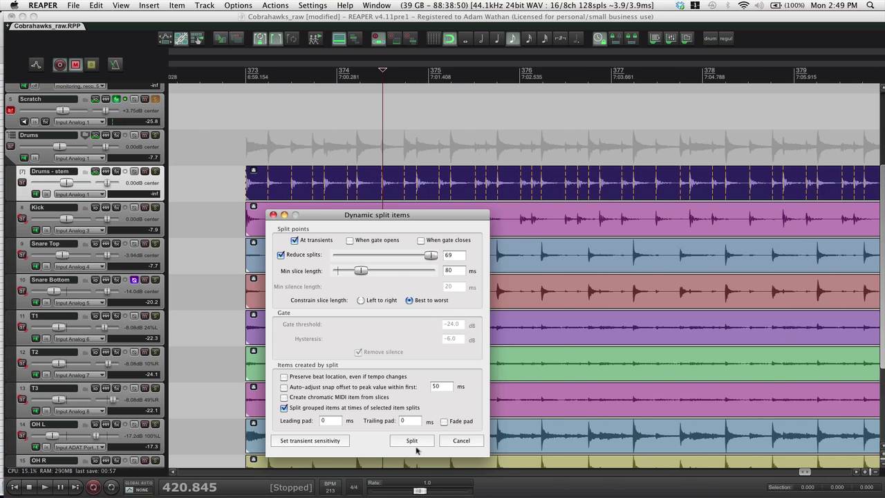
Step: Set the transient detection threshold to -20.9 dB, review the resulting split markers, and close the detection settings
left_click(345, 441)
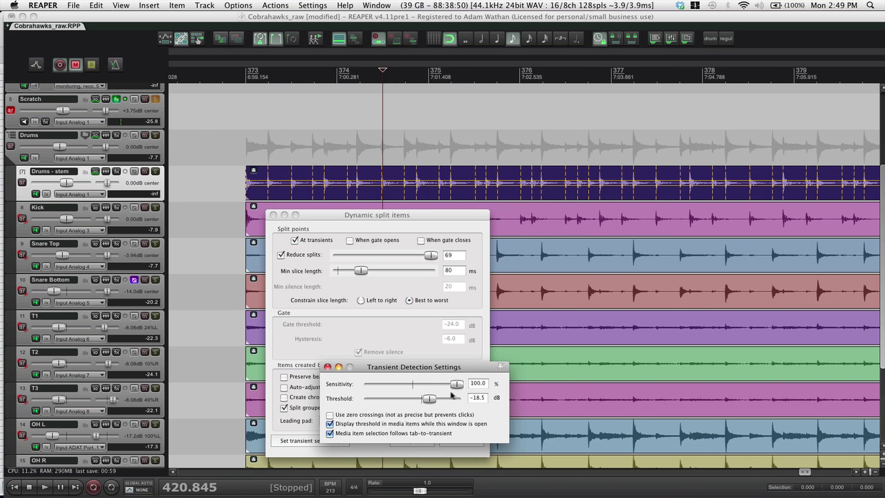
left_click_drag(427, 400, 323, 404)
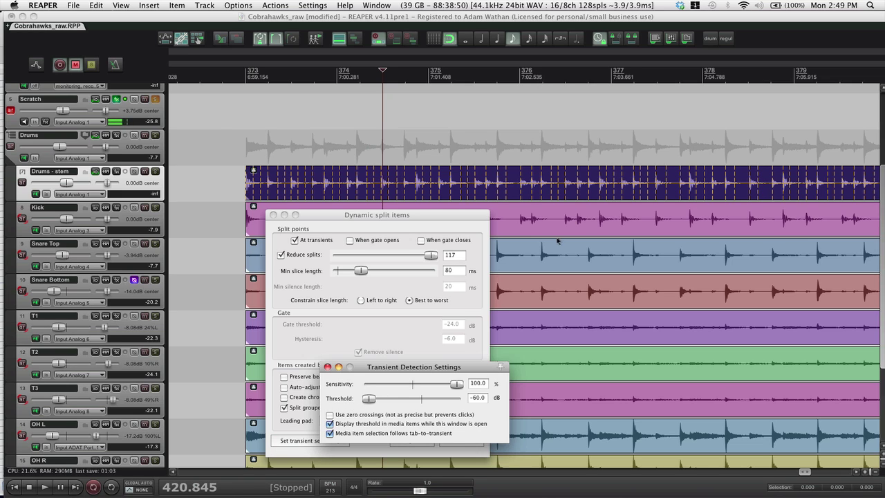
left_click_drag(367, 401, 426, 403)
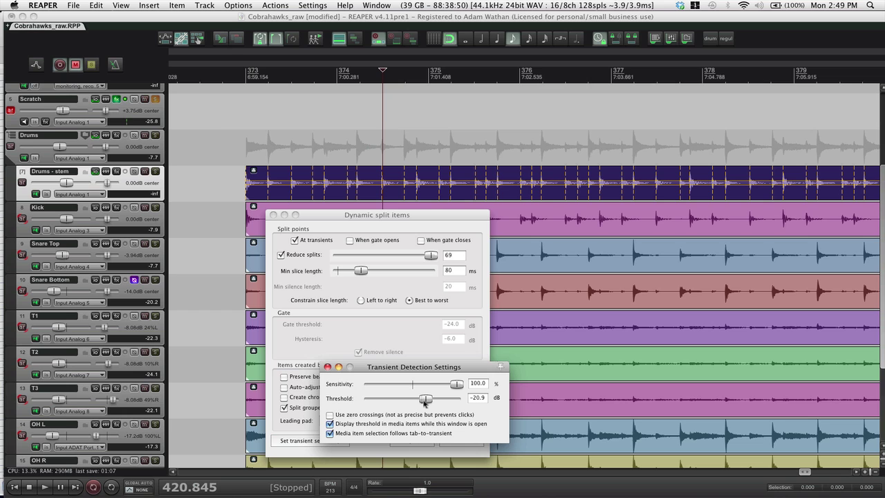
scroll(609, 261, "right", 8)
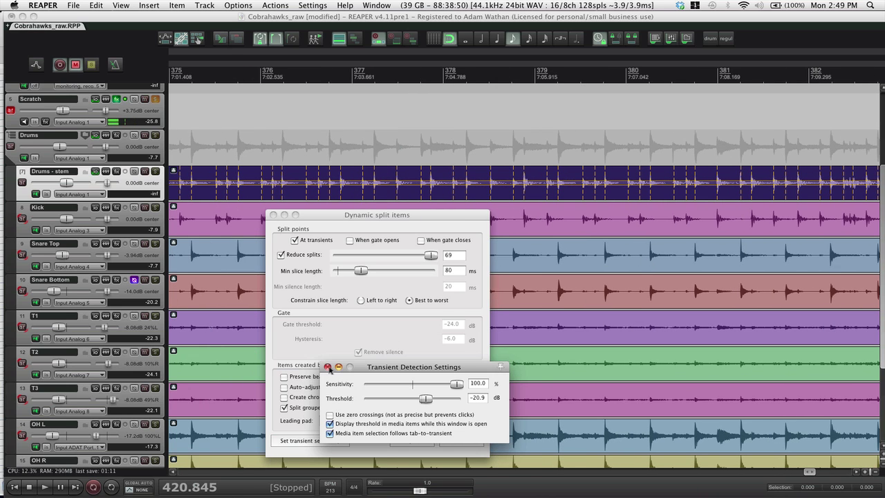
left_click(327, 367)
Step: Split the stem and all grouped drum items at the detected transients, and show the grid again
left_click(413, 441)
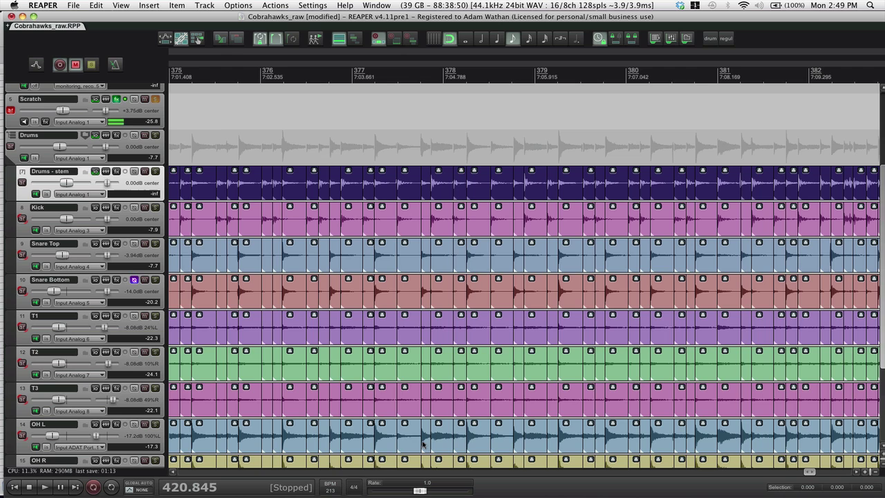
scroll(401, 316, "left", 5)
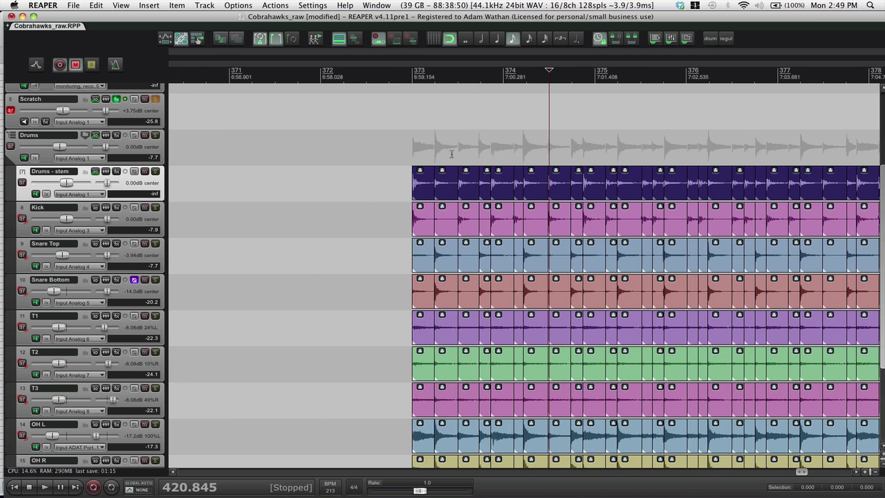
left_click(433, 38)
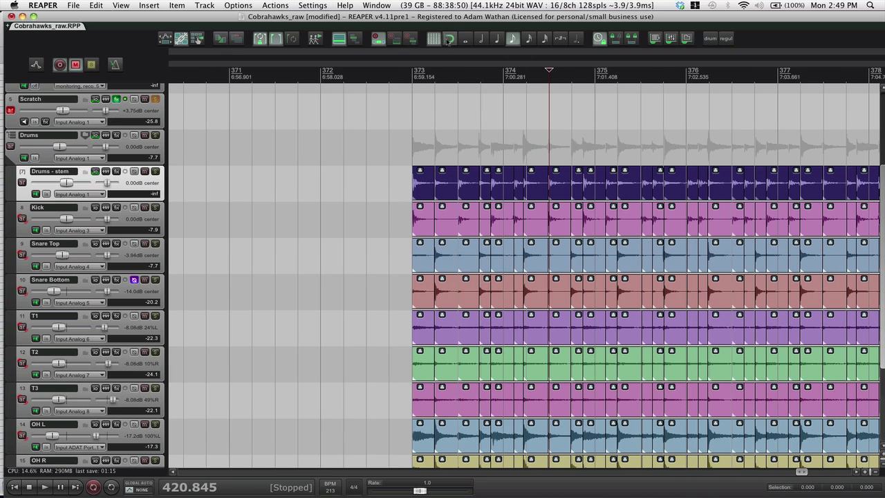
Step: Check the option for trimming content behind media items when editing
left_click(233, 6)
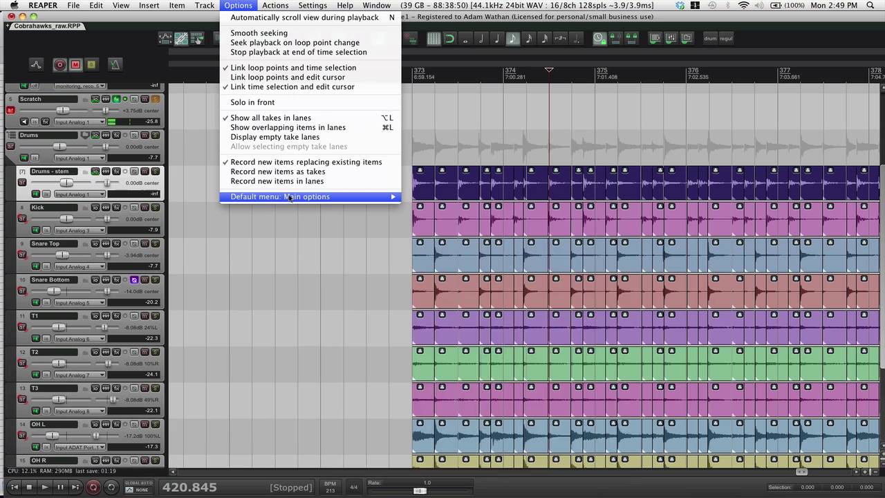
mouse_move(388, 197)
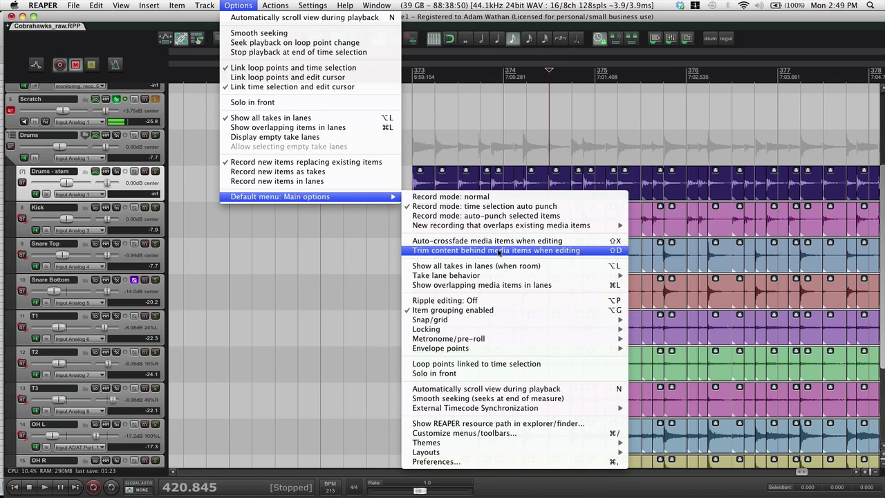
left_click(465, 134)
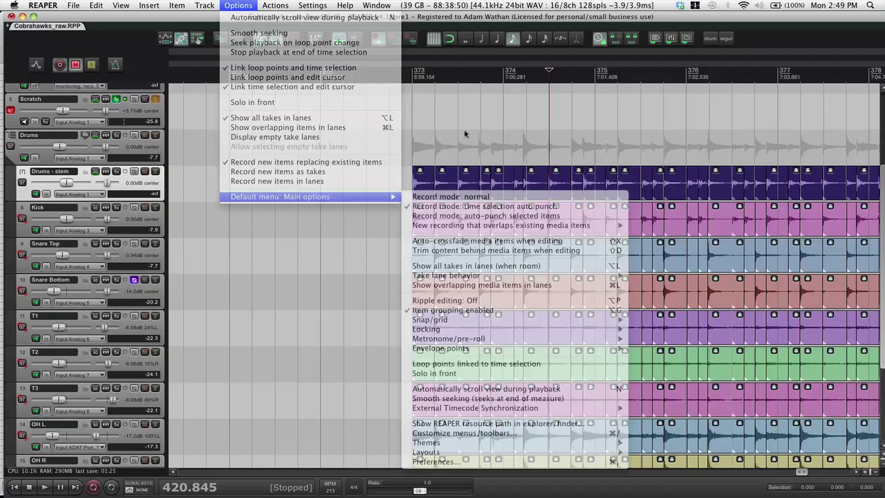
Step: Select the first five drum slices from bar 373 across the grouped tracks and quantize them to the grid
left_click(433, 135)
scroll(530, 226, "up", 3)
scroll(484, 224, "up", 2)
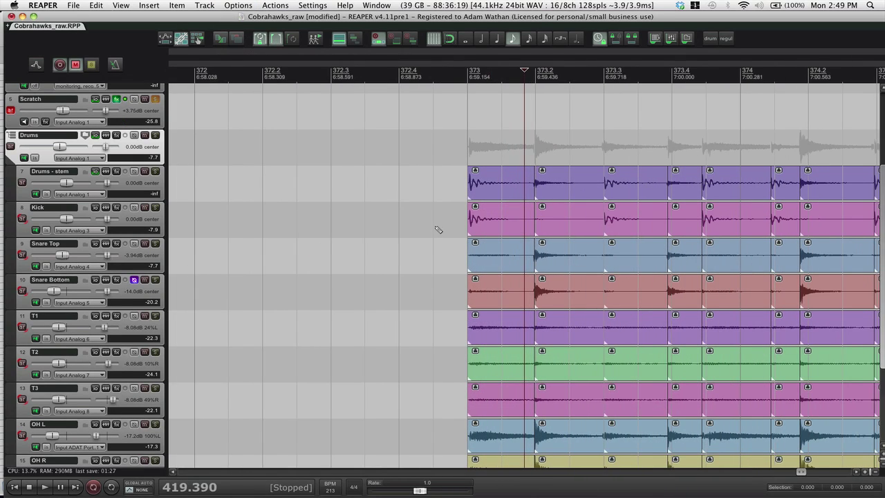
scroll(436, 229, "right", 4)
left_click_drag(375, 194, 618, 296)
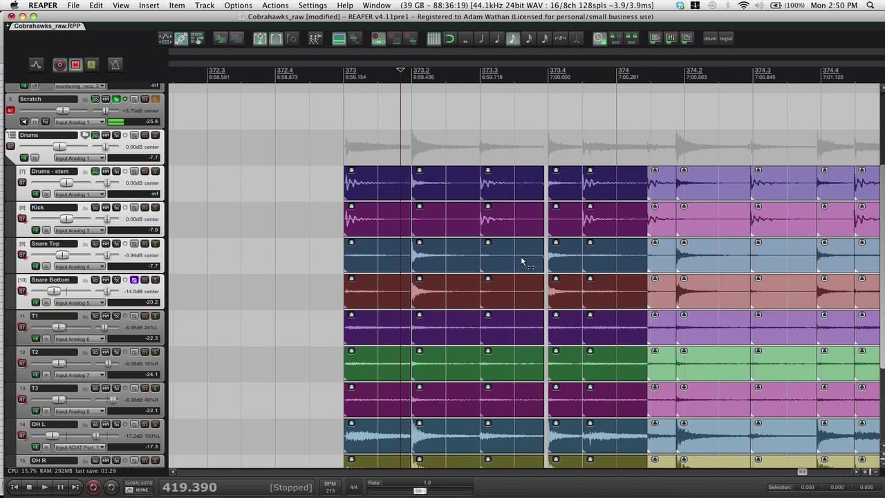
Step: Select the grouped drum slices from 374.1.50 through 376.4.50 in two batches and quantize them to the grid
scroll(443, 224, "right", 5)
left_click_drag(407, 191, 716, 297)
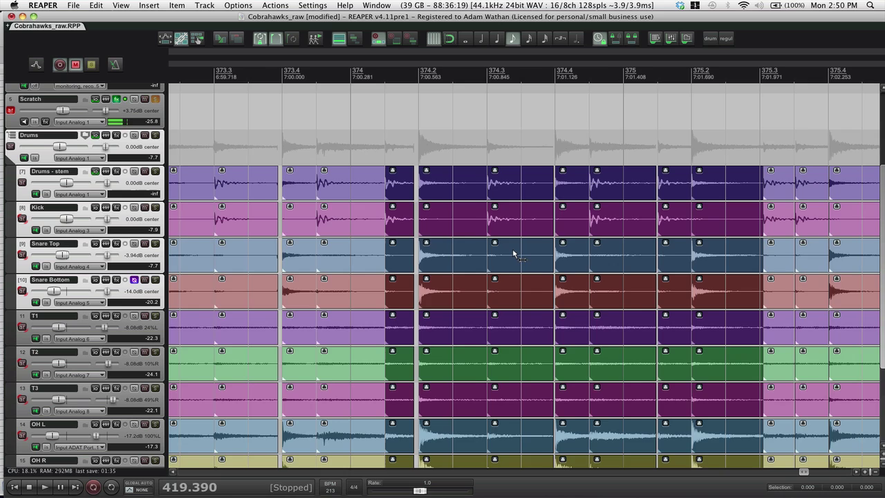
scroll(512, 248, "right", 7)
left_click_drag(394, 177, 765, 293)
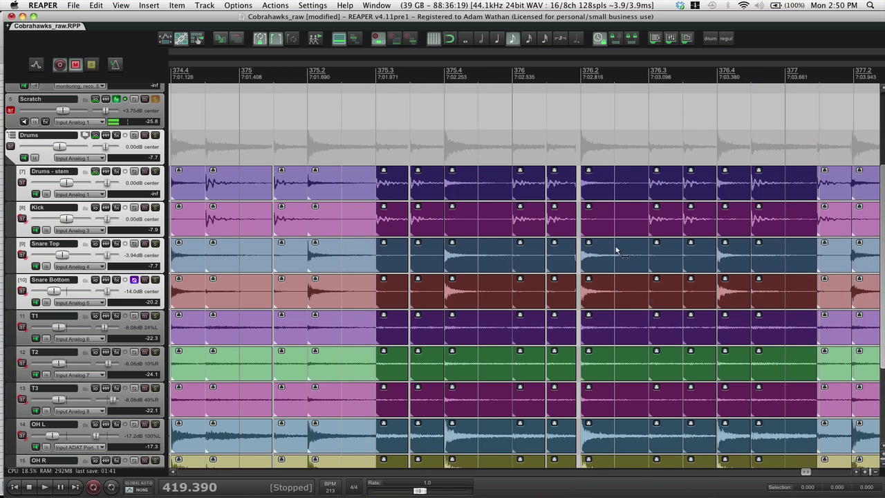
Step: Split all grouped drum items in the tail of the snare hit at 377.2
scroll(616, 250, "right", 9)
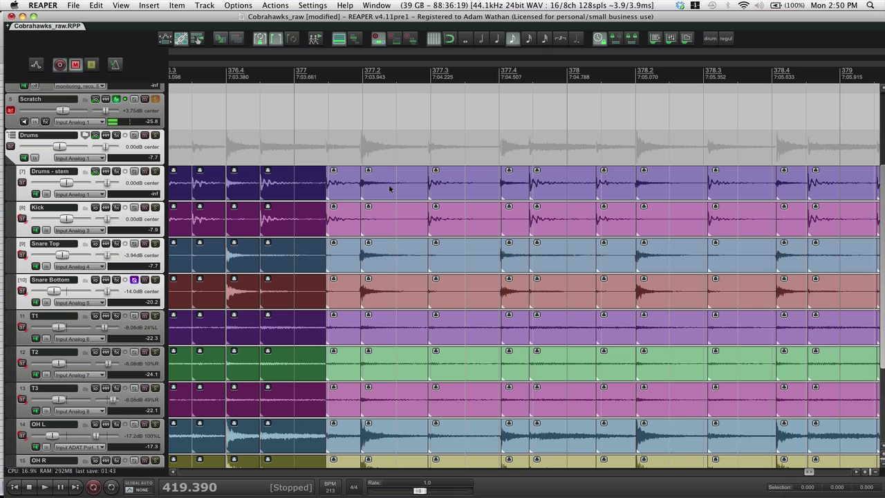
left_click(390, 188)
key("s")
left_click(386, 148)
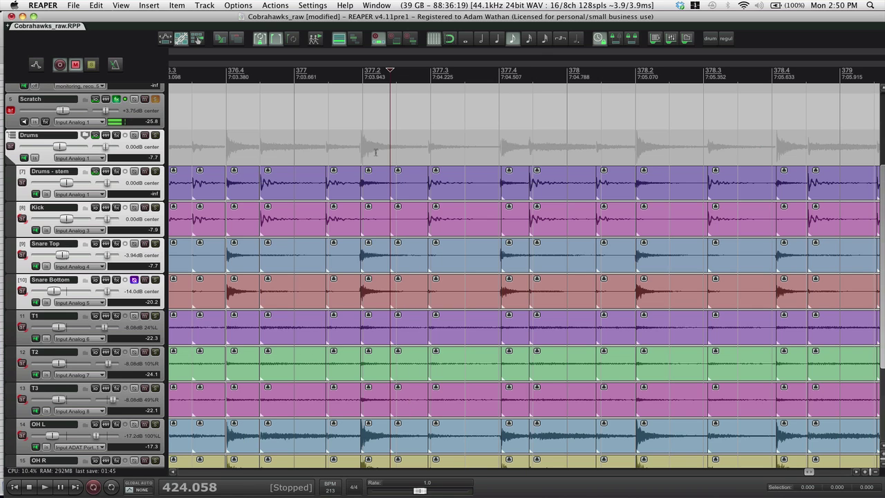
Step: Select the two halves of the divided snare slice at 377.2 and heal the split across the grouped drum tracks
scroll(395, 147, "up", 5)
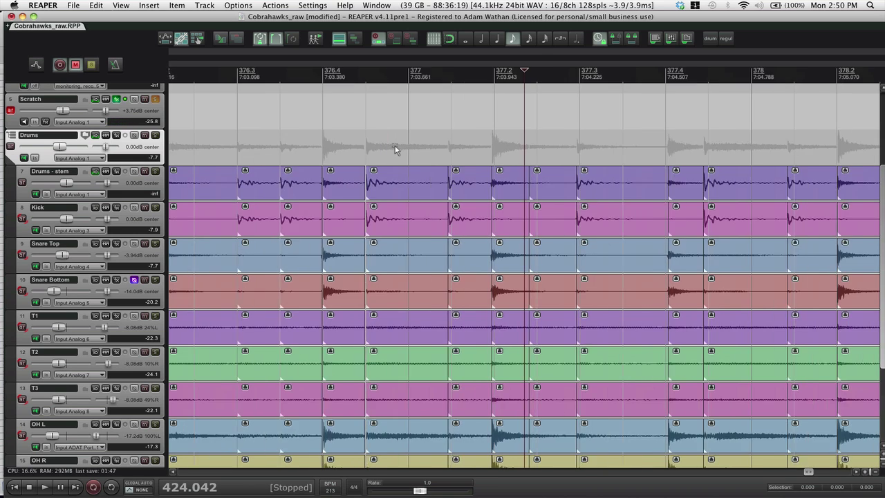
left_click(594, 230)
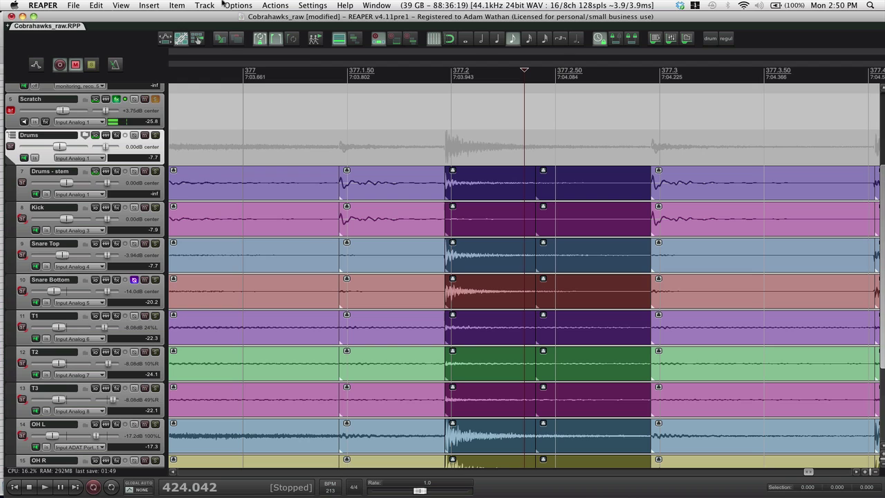
left_click(177, 5)
mouse_move(266, 338)
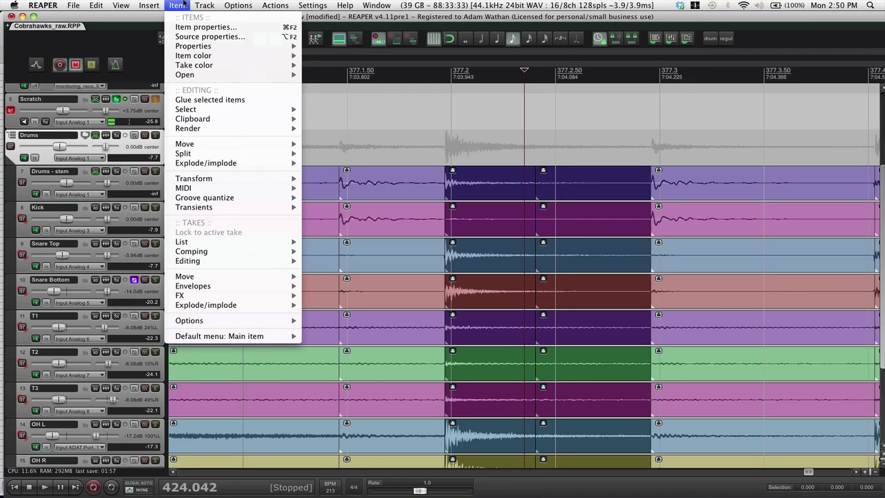
mouse_move(240, 322)
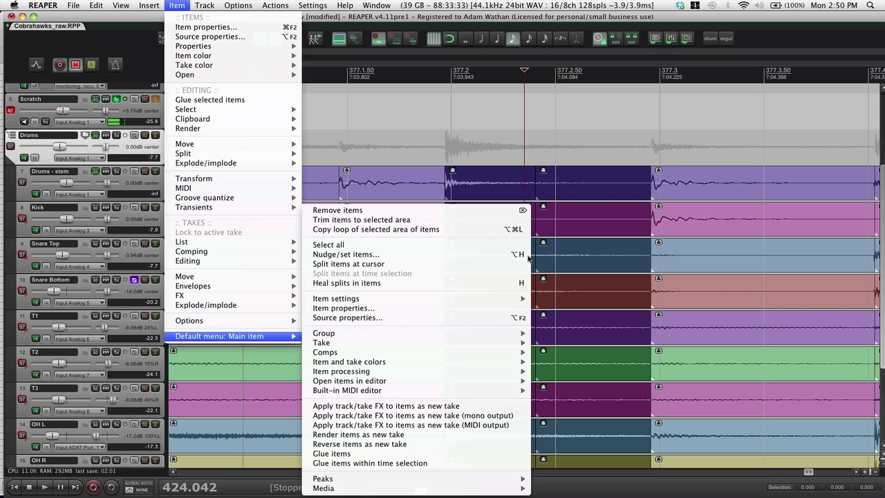
left_click(511, 119)
left_click_drag(495, 185, 582, 219)
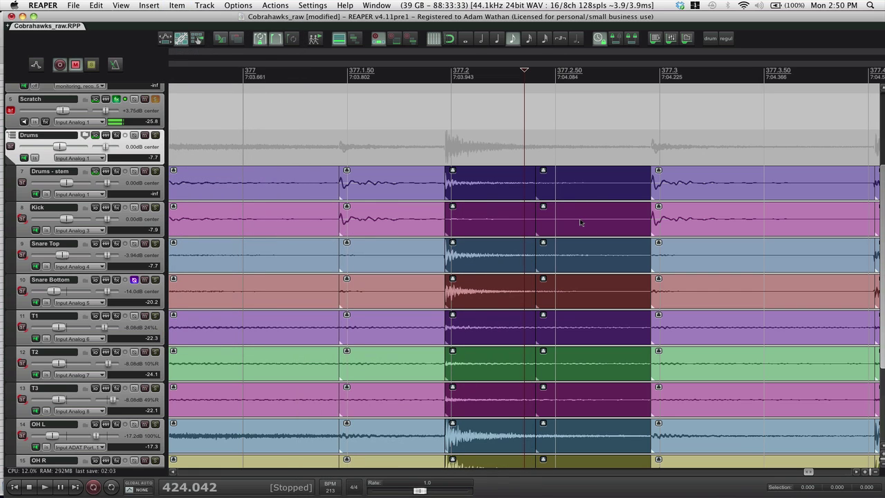
key("h")
Step: Select the drum slices from 377.1.50 through 377.4.50 and quantize them to the grid
scroll(516, 221, "down", 5)
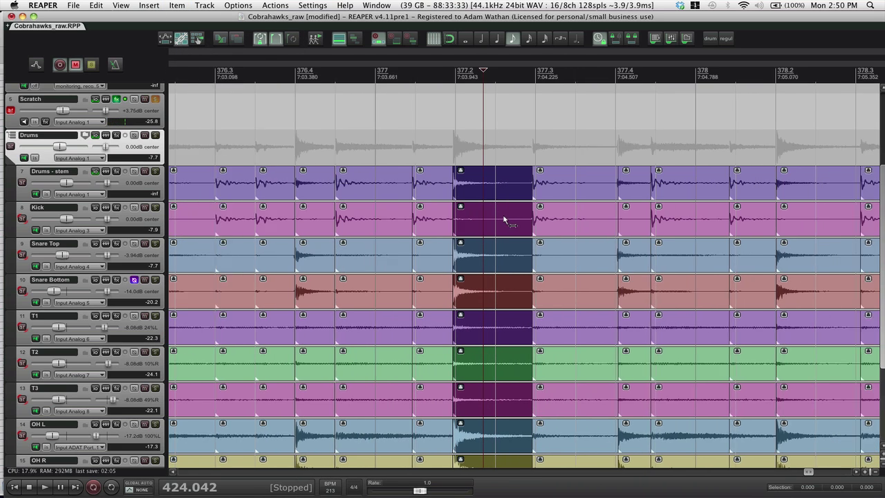
left_click_drag(444, 233, 591, 275)
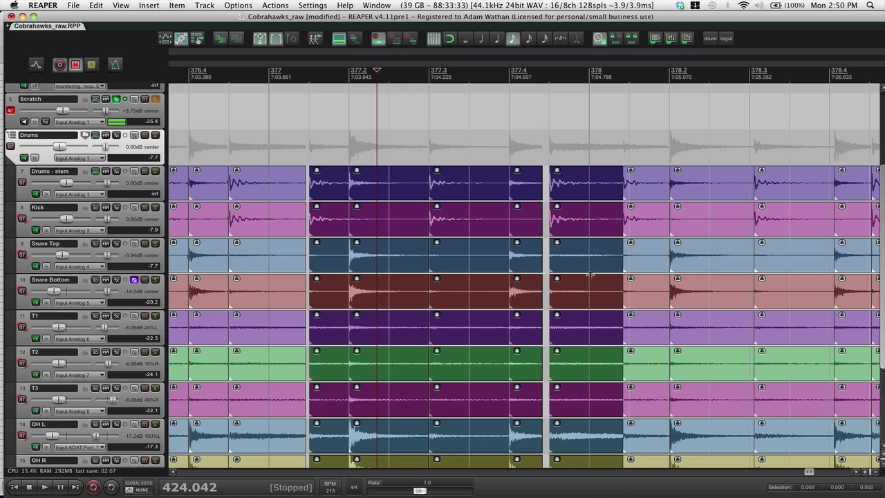
scroll(556, 265, "right", 4)
Step: Move the slice boundary at 378.2 past the start of the snare hit on all grouped drum tracks
left_click(525, 134)
scroll(527, 136, "up", 10)
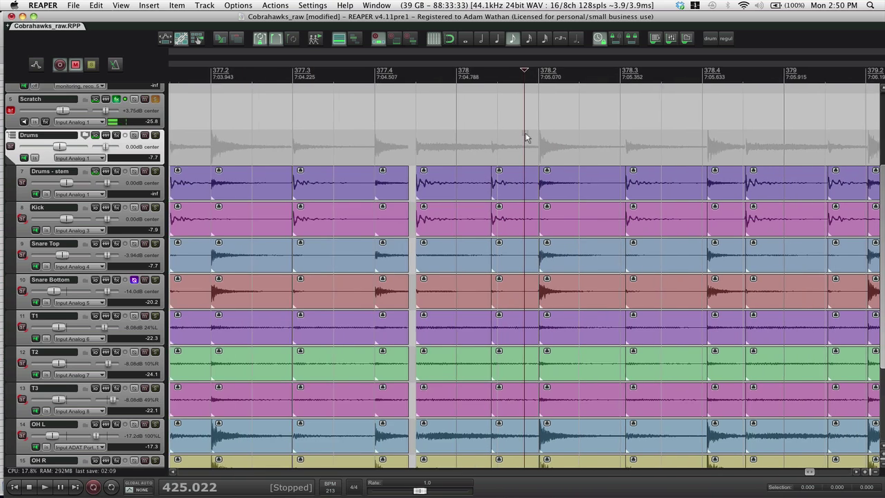
scroll(574, 214, "right", 1)
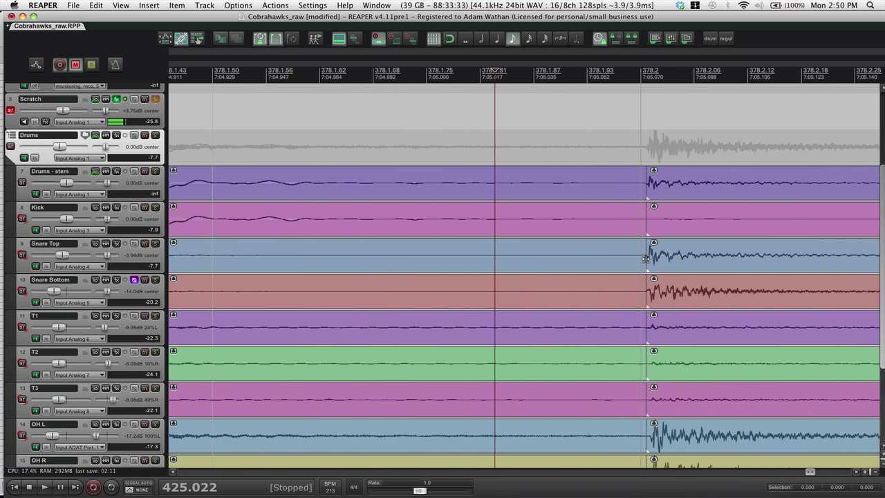
left_click_drag(644, 258, 670, 276)
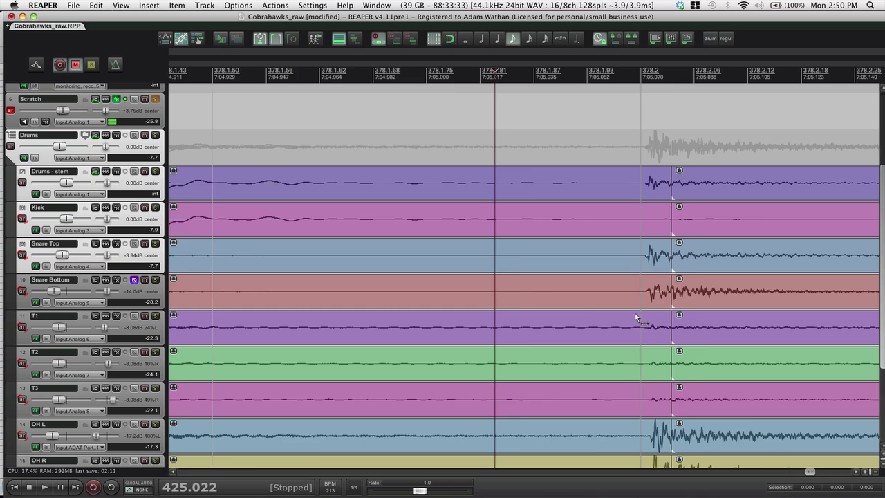
scroll(532, 291, "down", 3)
scroll(531, 289, "down", 4)
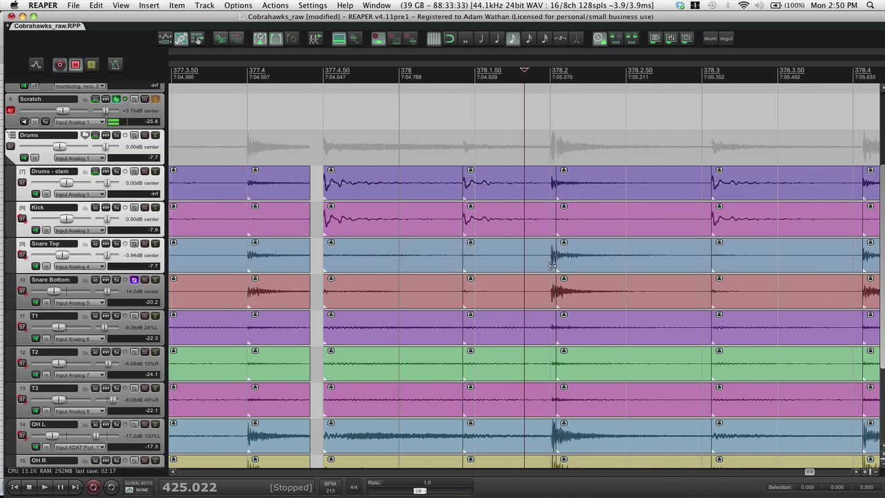
Step: Turn snapping off and move the late slice boundary back to 378.2, just ahead of the snare transient
left_click(557, 137)
scroll(559, 182, "up", 5)
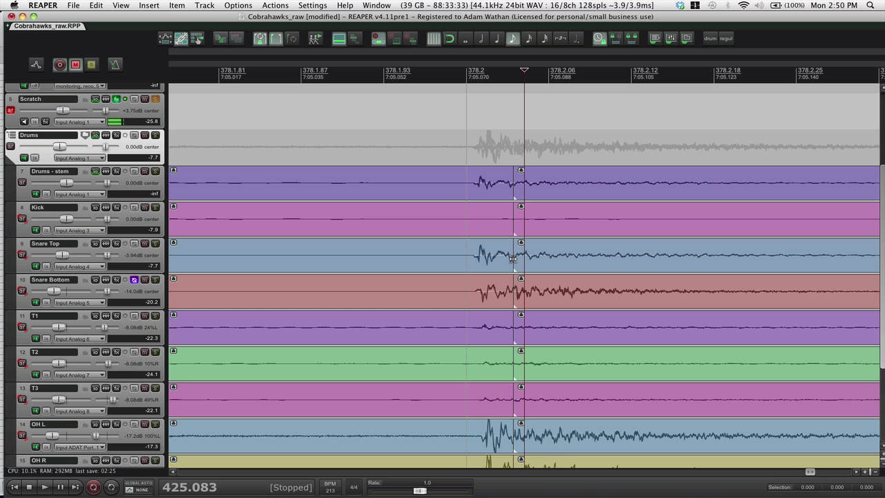
key("shift+s")
key("shift+s")
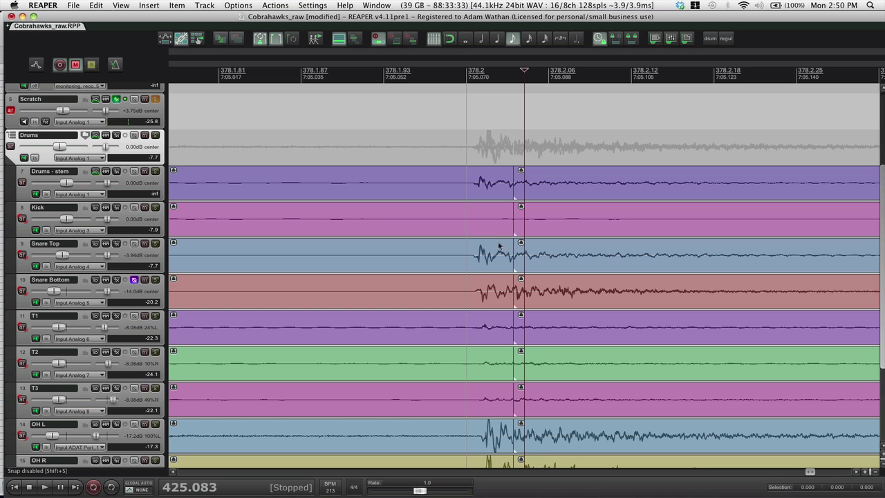
left_click_drag(513, 255, 466, 250)
Step: Select the drum slices from 377.4.50 through 379.2 in two batches and quantize them to the grid
scroll(405, 240, "down", 8)
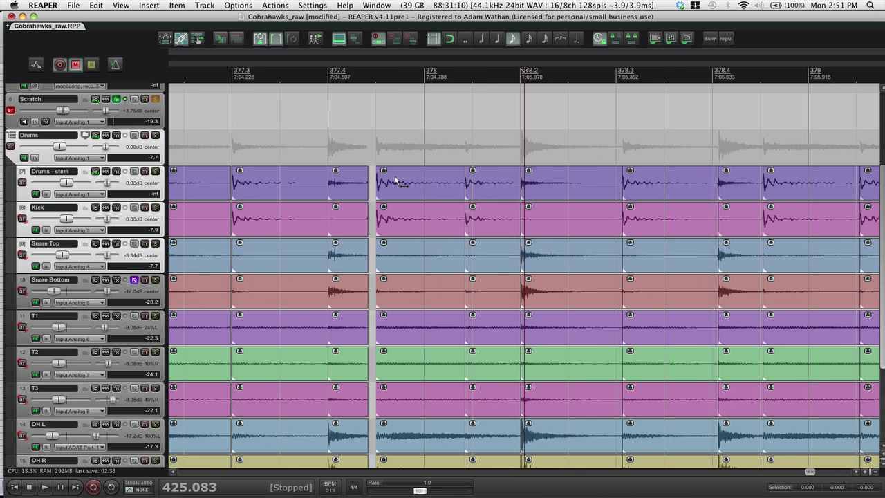
left_click_drag(392, 177, 637, 283)
scroll(528, 253, "right", 5)
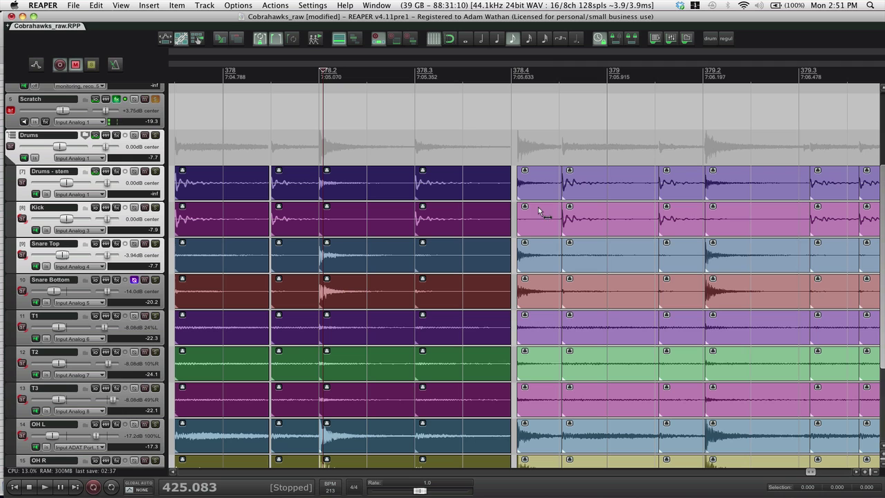
left_click(767, 316)
scroll(552, 241, "right", 8)
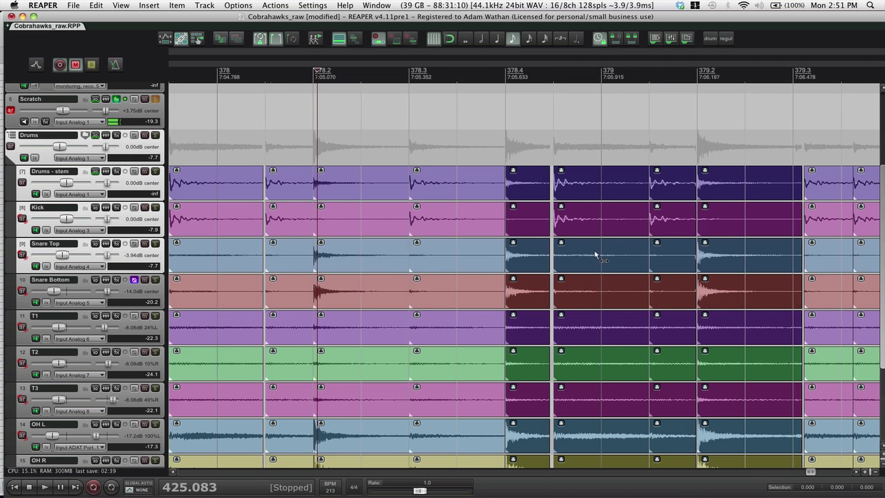
Step: Select the drum slices from 379.3 through 382.2 in two batches and quantize them to the grid
scroll(551, 241, "right", 4)
left_click_drag(377, 182, 842, 329)
scroll(818, 316, "right", 15)
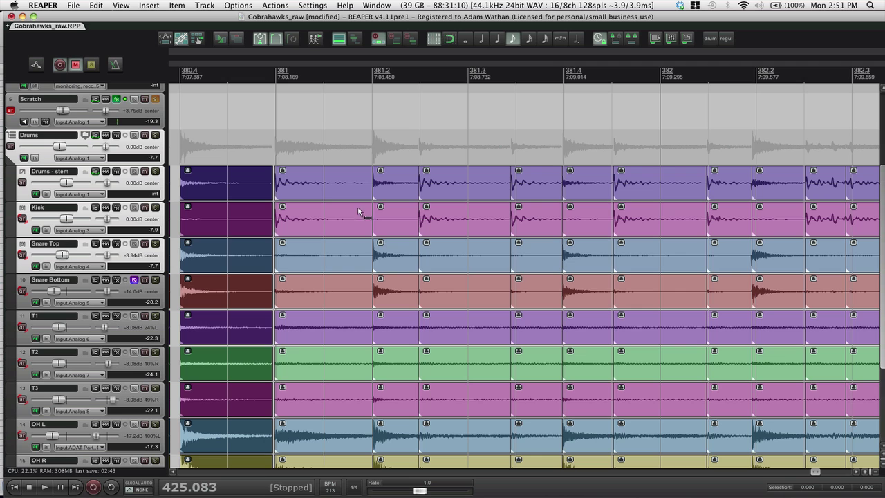
left_click_drag(305, 192, 780, 354)
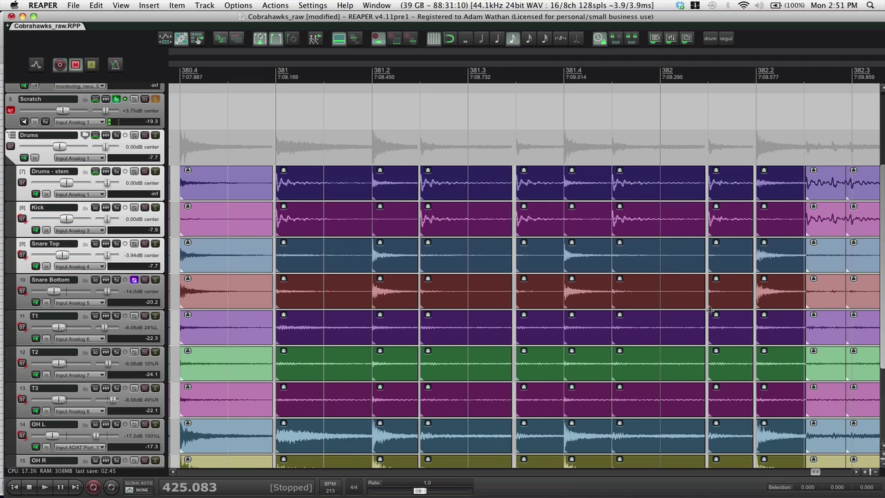
Step: Move the early slice boundary to just before the kick near 382.3, and split the drum items at the kick near 382.2.75
scroll(711, 311, "right", 7)
left_click(543, 140)
scroll(544, 141, "up", 6)
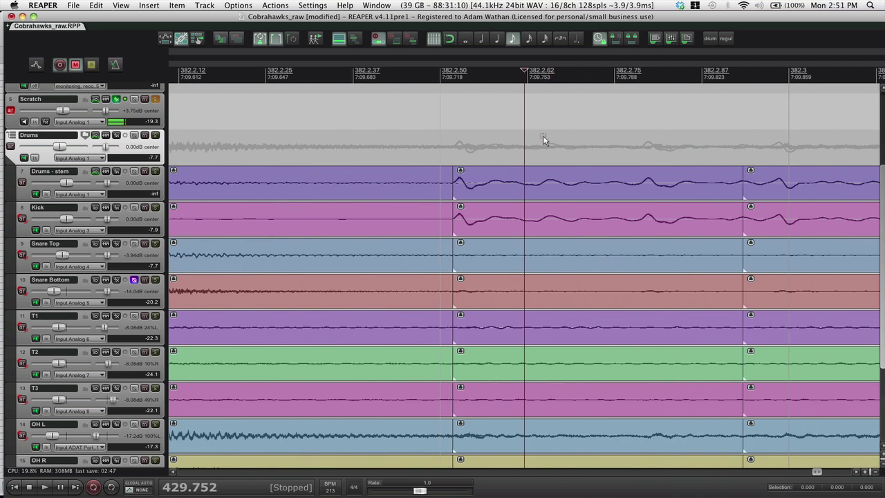
scroll(544, 140, "down", 1)
scroll(549, 142, "right", 3)
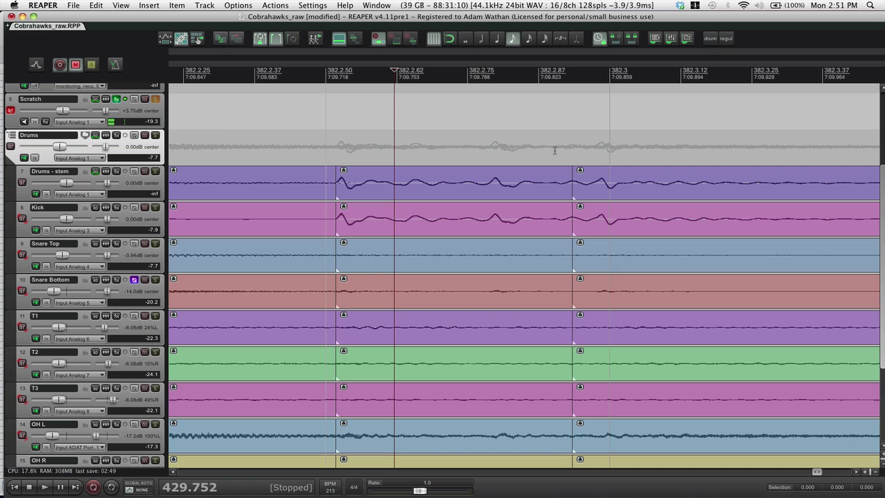
left_click_drag(572, 185, 592, 198)
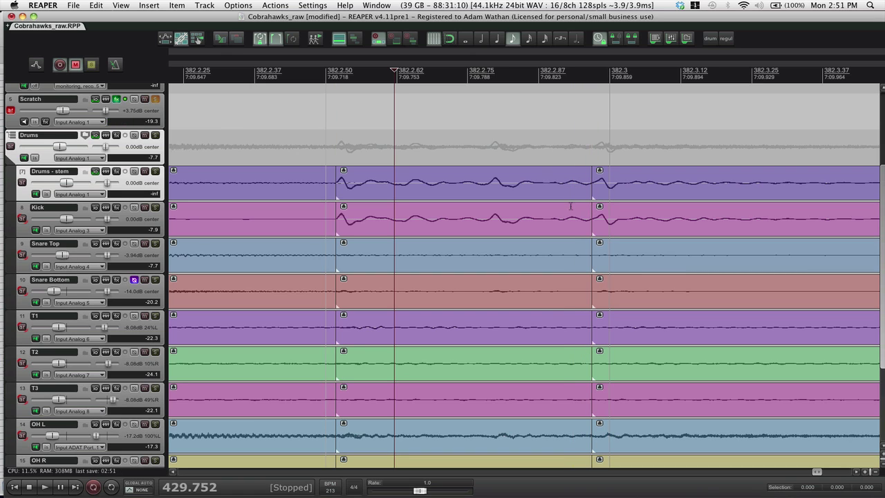
left_click(490, 185)
key("s")
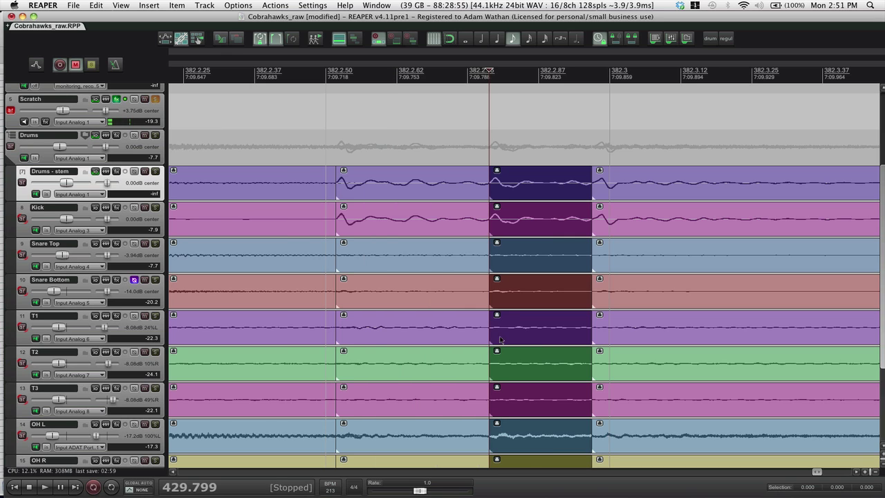
Step: Set the grid to sixteenth notes and quantize the drum slices from the fast kicks after 382.2 through 383
left_click_drag(487, 187, 573, 231)
scroll(484, 253, "down", 5)
left_click(527, 41)
key("q")
left_click_drag(652, 210, 637, 236)
key("q")
left_click_drag(705, 242, 558, 243)
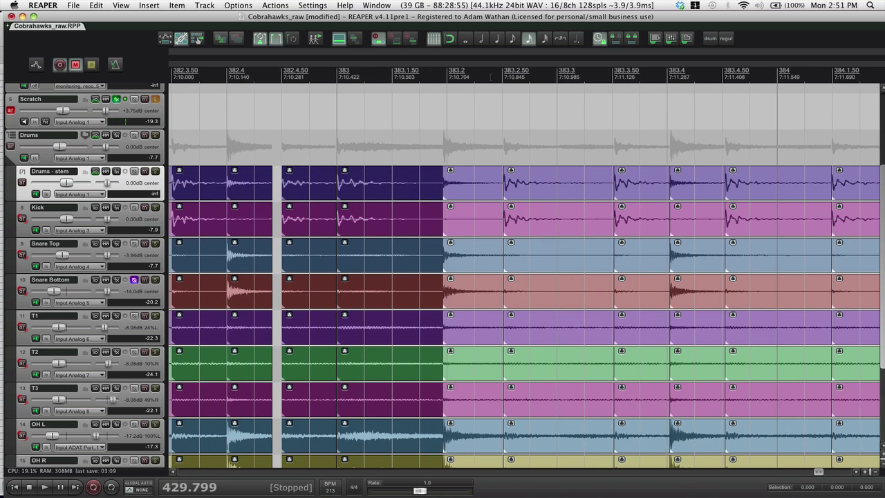
Step: Set the grid to eighth notes and quantize the drum slices from 383.2 through 384.2
left_click(512, 38)
left_click_drag(486, 184, 764, 272)
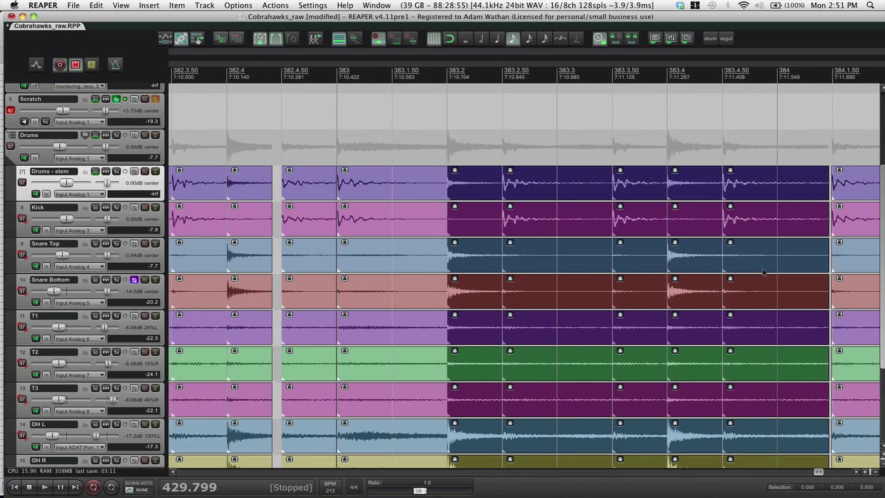
scroll(608, 261, "right", 10)
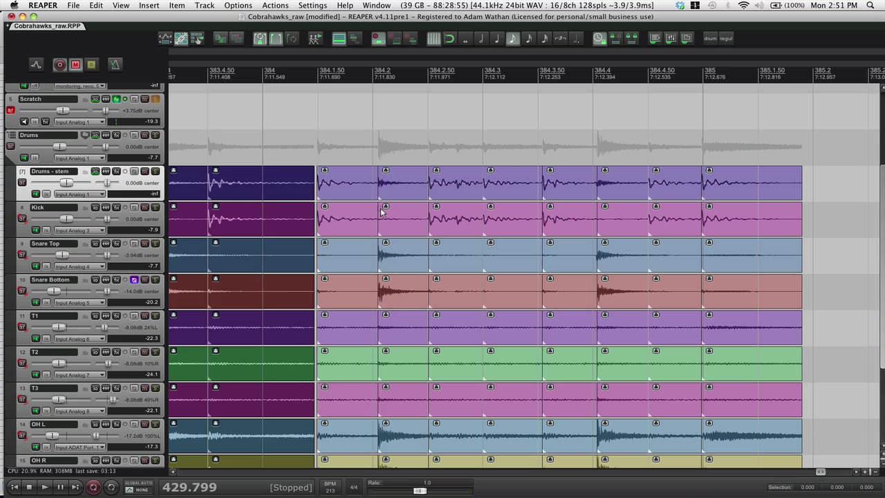
left_click(381, 212)
Step: Set the grid to sixteenth notes and split the grouped drum items at the kick hit near 384.2.75
left_click(456, 142)
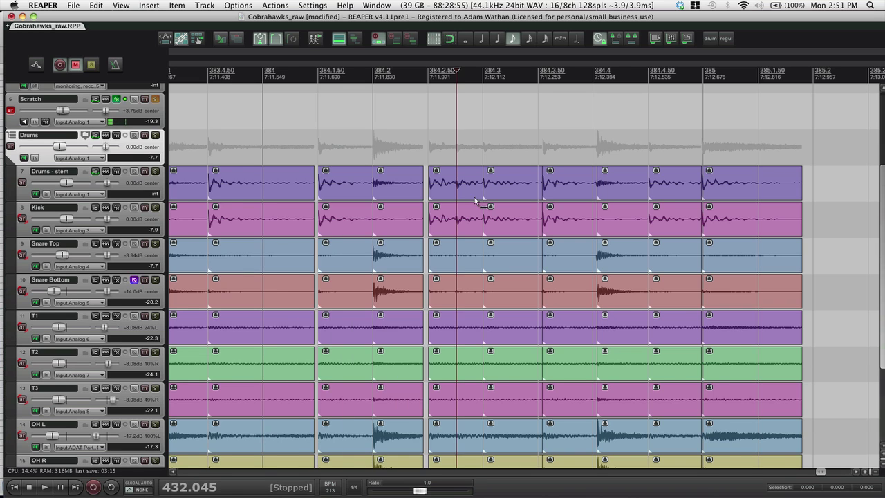
scroll(477, 204, "up", 5)
left_click(529, 38)
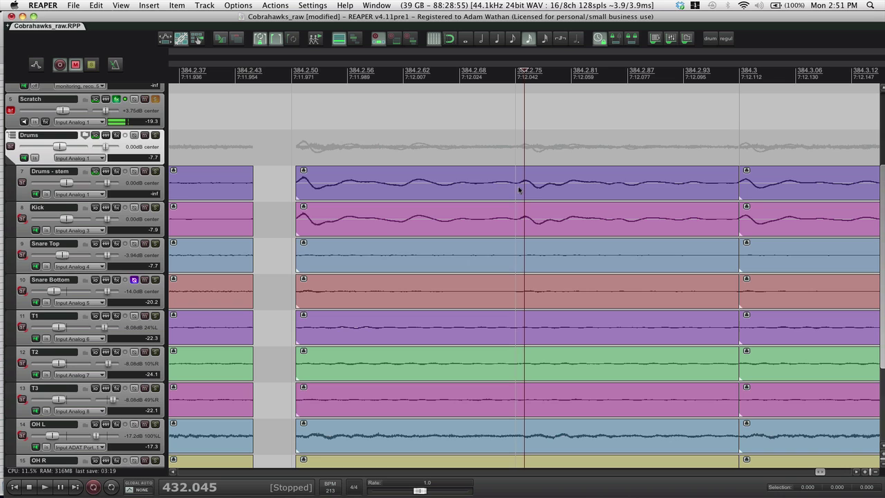
left_click(519, 189)
key("s")
mouse_move(520, 192)
left_mouse_down()
mouse_move(477, 206)
mouse_move(521, 212)
mouse_move(500, 195)
mouse_move(520, 200)
left_mouse_up()
left_click(376, 135)
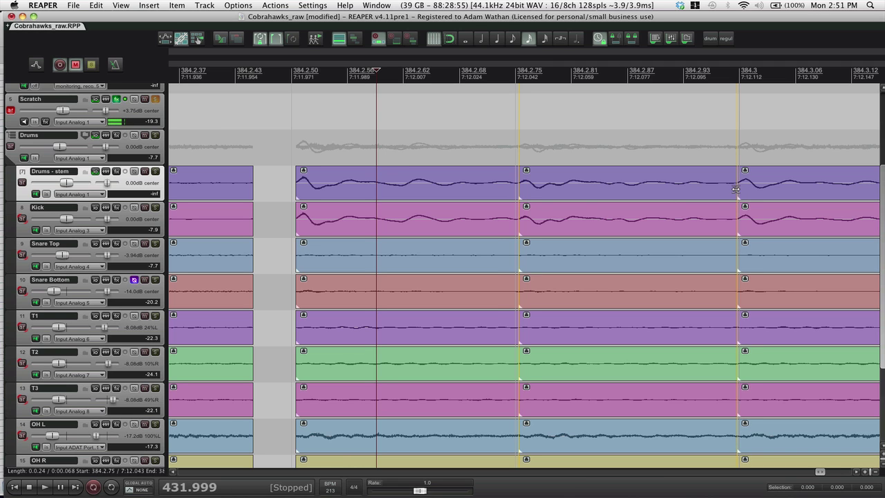
Step: Select the remaining drum slices from 384.2.50 to the end of the take and quantize them to the sixteenth-note grid
scroll(631, 247, "down", 1)
scroll(629, 248, "down", 5)
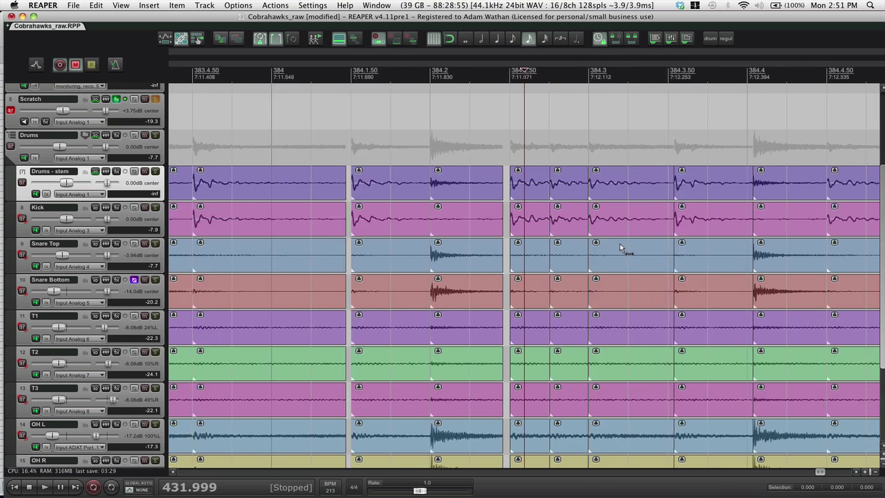
left_click_drag(428, 177, 750, 278)
scroll(740, 269, "down", 4)
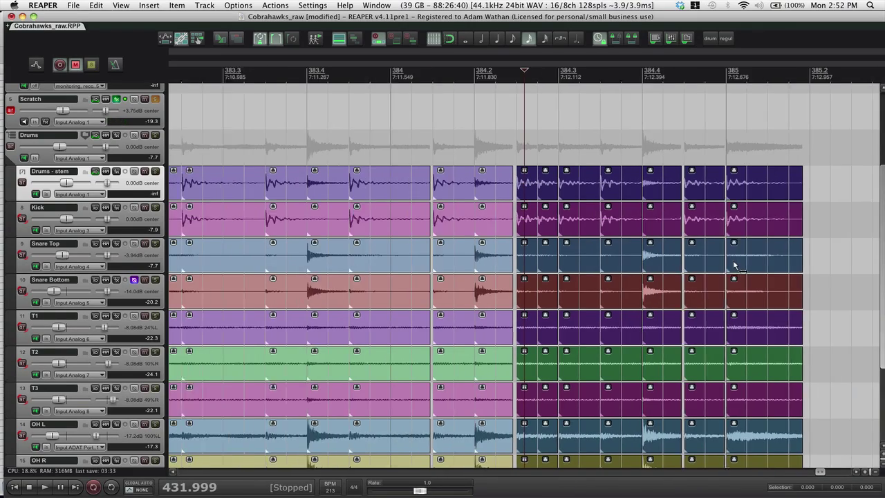
scroll(712, 264, "down", 4)
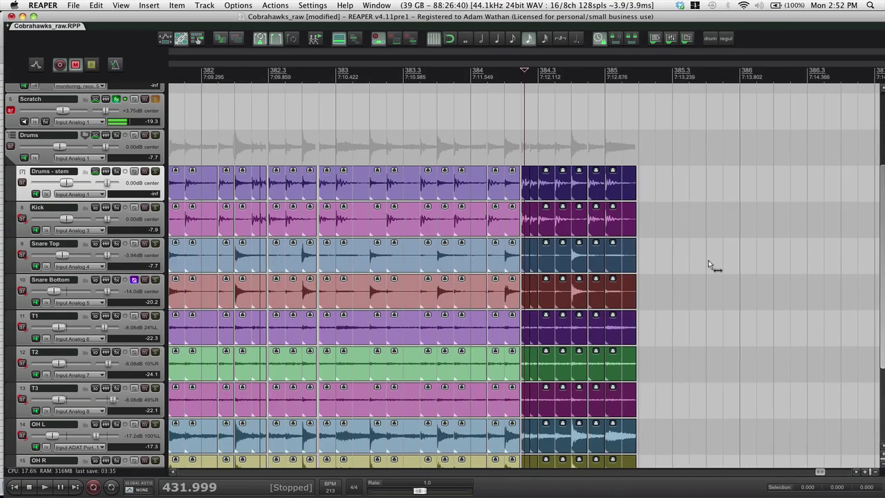
Step: Select all the drum slices from bar 373 to the end of the take across every drum track
scroll(712, 263, "down", 3)
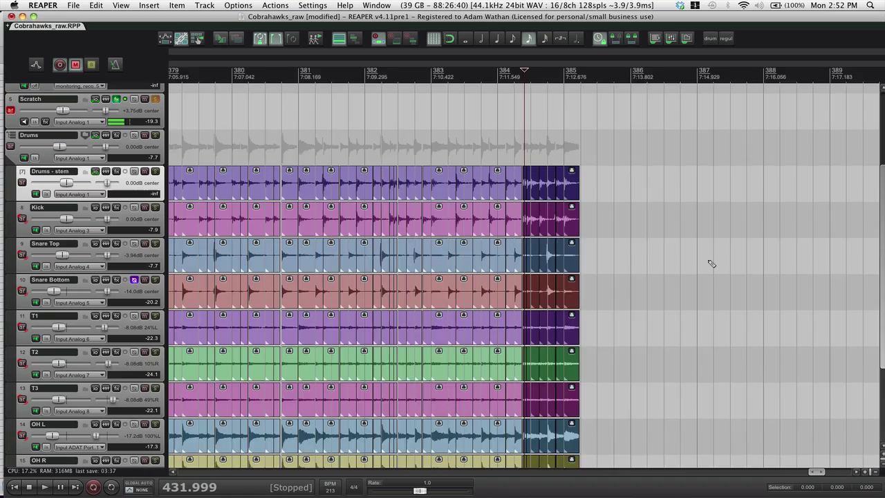
scroll(709, 261, "down", 3)
scroll(709, 260, "left", 4)
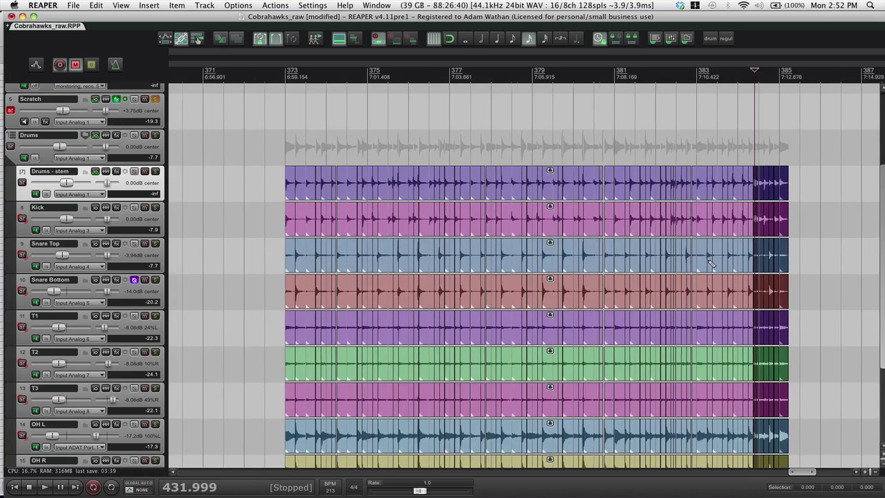
scroll(709, 261, "right", 1)
scroll(744, 243, "down", 2)
scroll(746, 243, "down", 2)
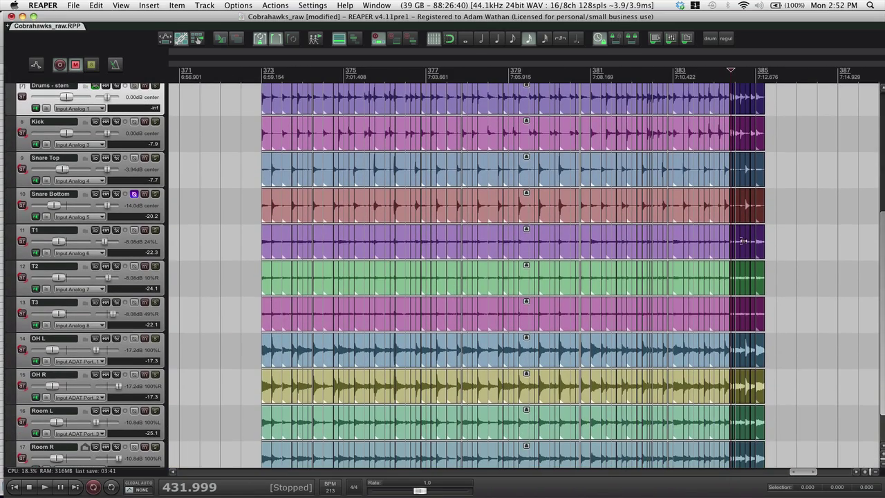
scroll(746, 244, "down", 2)
left_click_drag(770, 162, 255, 414)
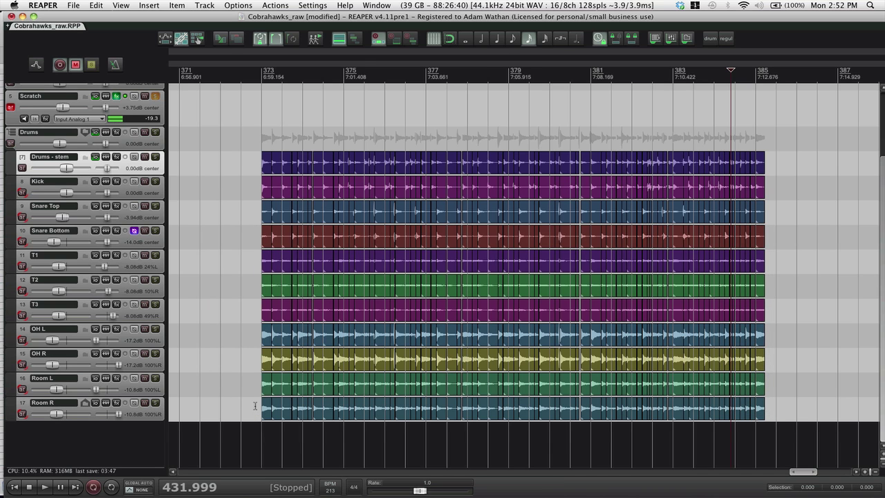
Step: Fill gaps between the selected slices with 5 ms trigger pad, 5 ms crossfade, 15 ms maximum gap and Equal Power fades
key("shift+slash")
type("fill gaps")
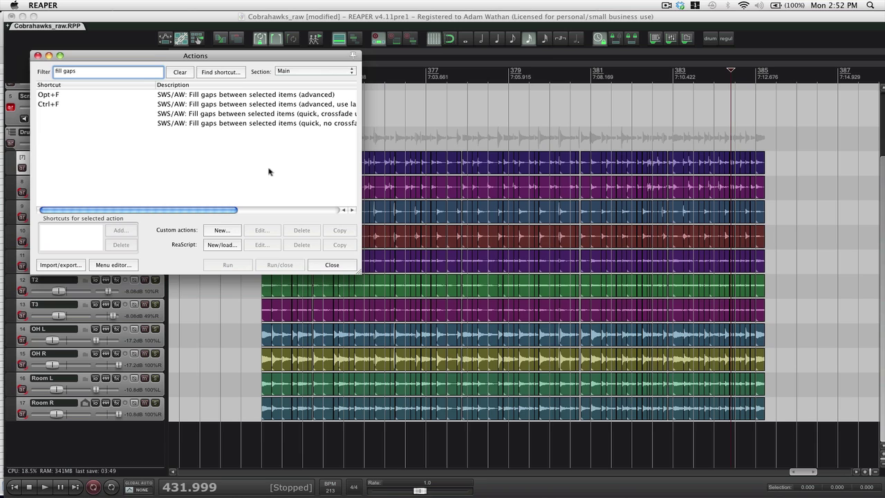
double_click(237, 95)
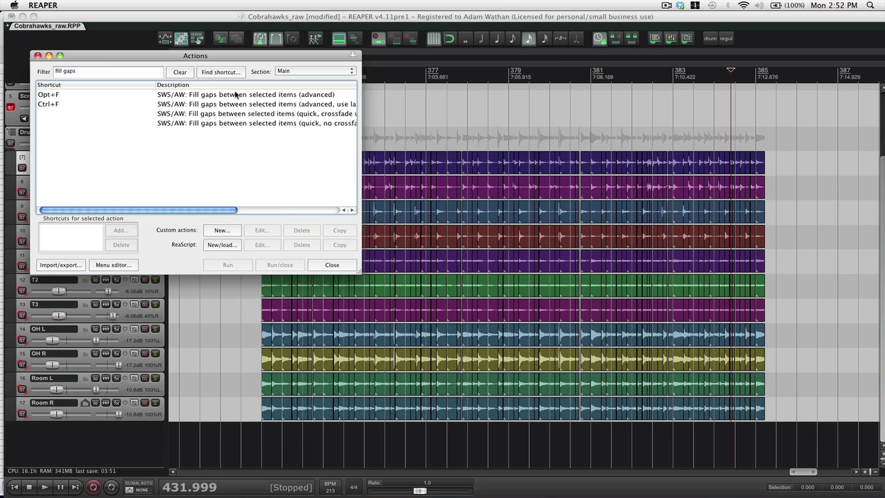
left_click_drag(321, 123, 488, 38)
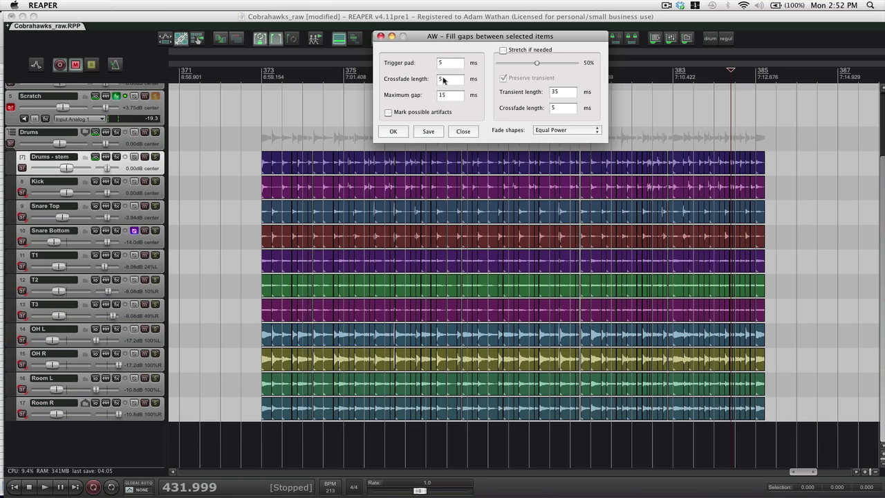
left_click(393, 132)
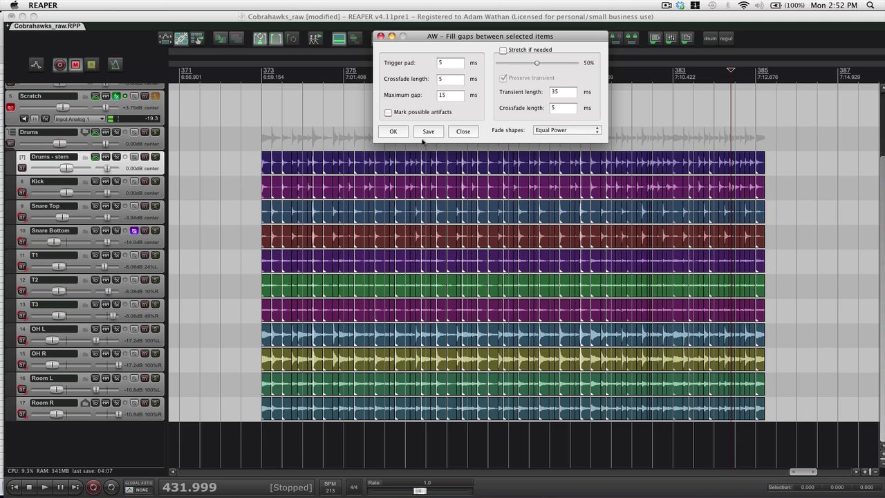
left_click(462, 132)
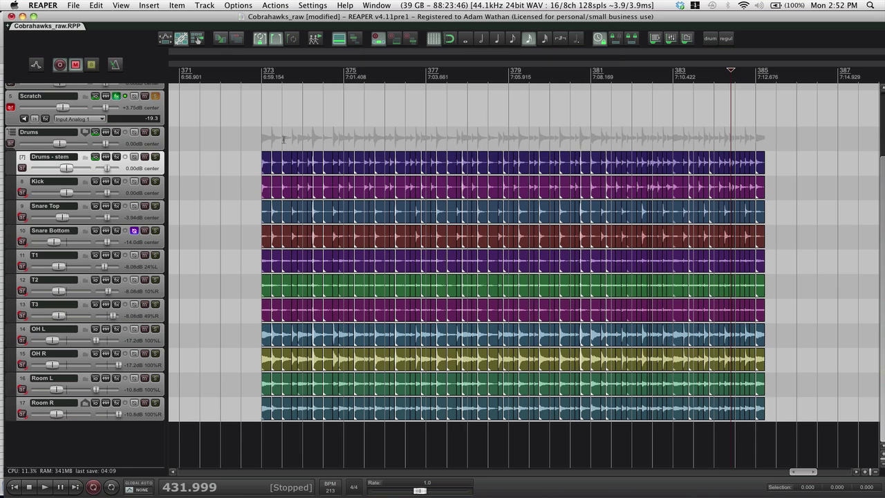
Step: Inspect the crossfades between the drum slices from bar 373 to 376 and undo the gap filling
left_click(271, 135)
scroll(273, 135, "up", 10)
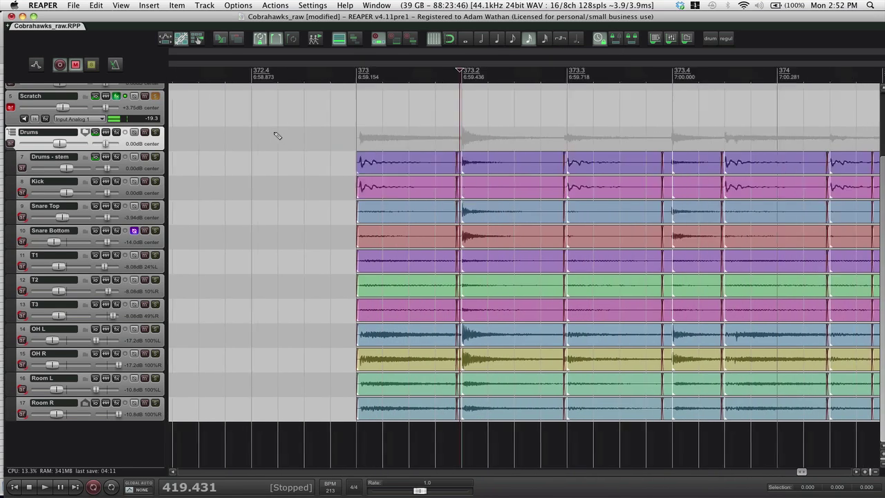
scroll(276, 135, "down", 6)
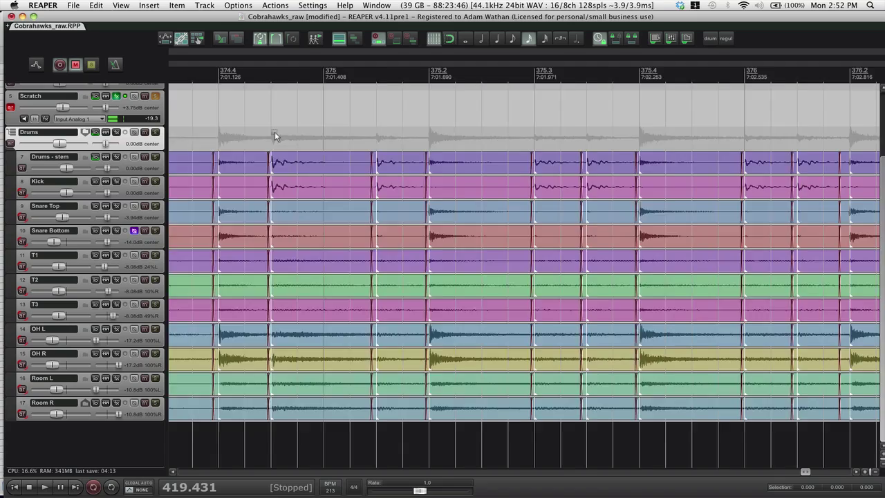
scroll(275, 135, "down", 5)
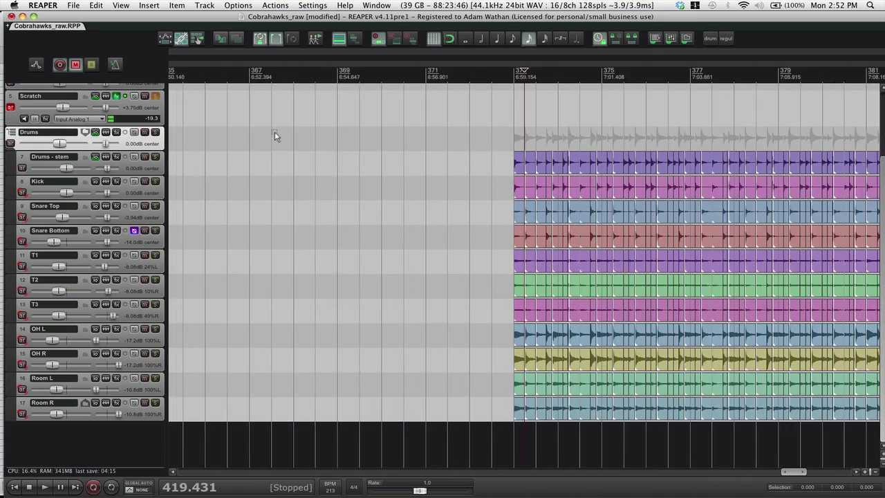
scroll(275, 136, "right", 3)
key("super+z")
key("super+z")
key("super+z")
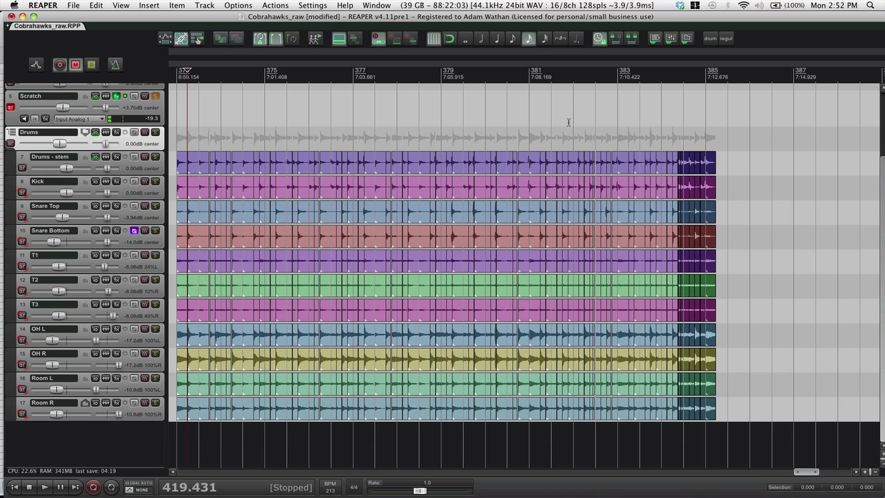
Step: Shift the grouped drum slices between 380.2 and 380.4 later in time so they overlap their neighbours
left_click(509, 124)
scroll(509, 123, "up", 5)
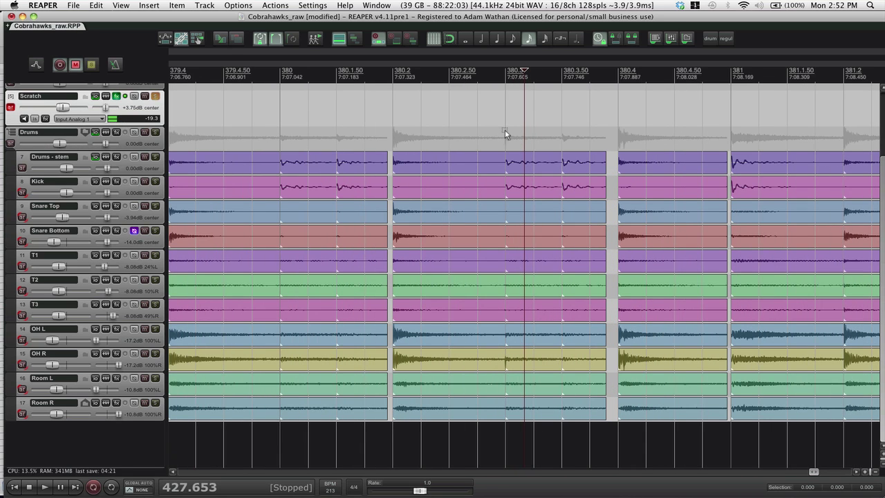
left_click_drag(461, 172, 494, 170)
left_click(462, 171)
left_click(592, 171, "shift")
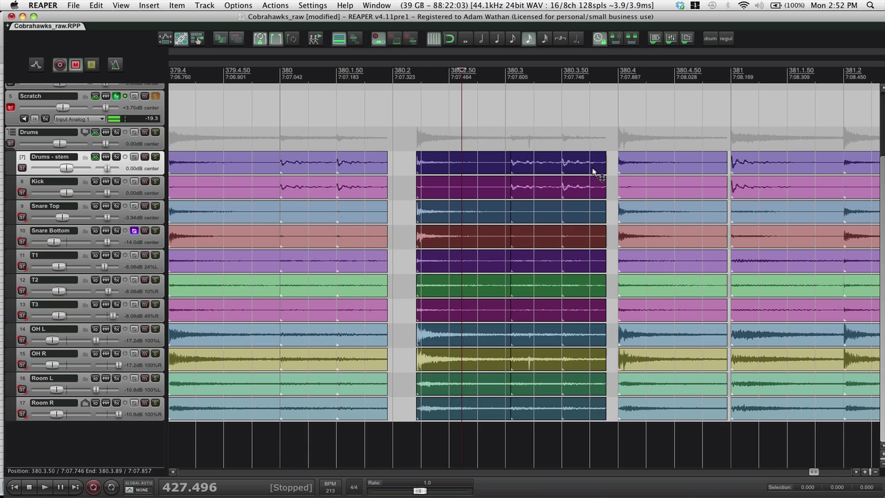
mouse_move(593, 171)
left_mouse_down()
mouse_move(615, 172)
mouse_move(607, 171)
left_mouse_up()
Step: Move the drum slice at 380.1.50 earlier and show overlapping items in separate lanes
left_click(376, 170)
mouse_move(349, 170)
left_mouse_down()
mouse_move(330, 169)
mouse_move(339, 171)
left_mouse_up()
key("super+l")
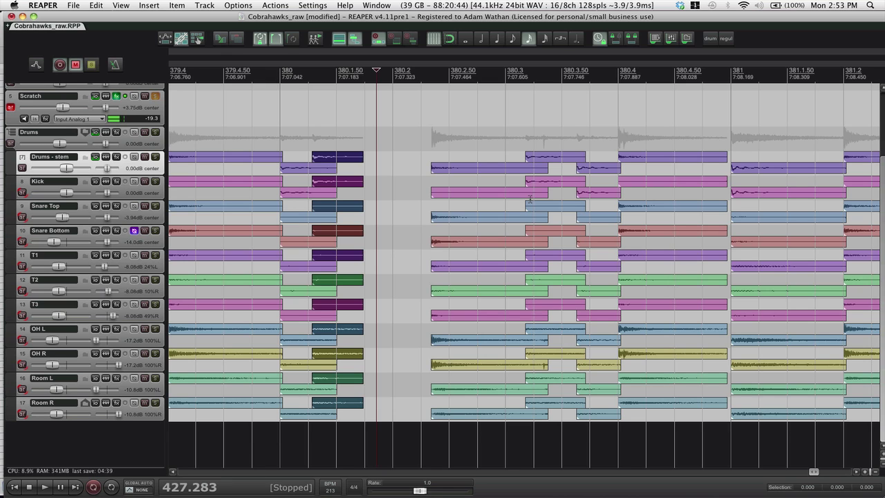
Step: Undo the manual moves of the drum slices between 380 and 380.4
key("super+z")
key("super+z")
key("super+z")
key("super+z")
key("super+z")
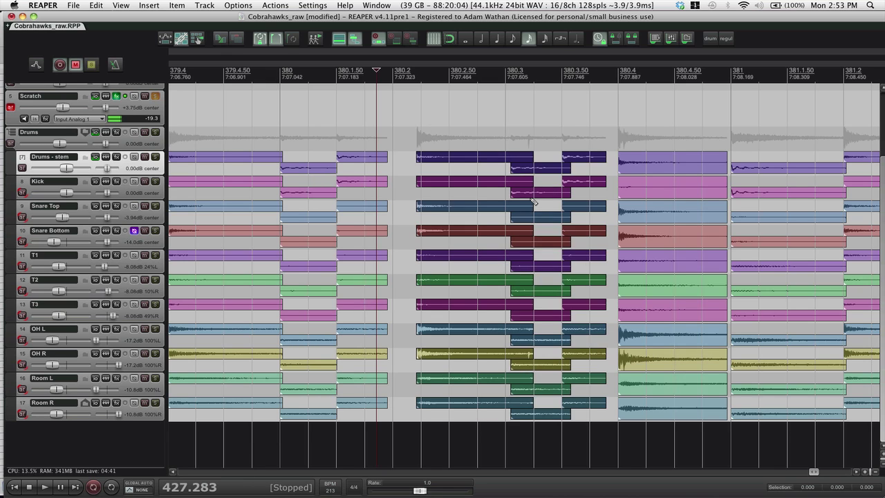
key("super+z")
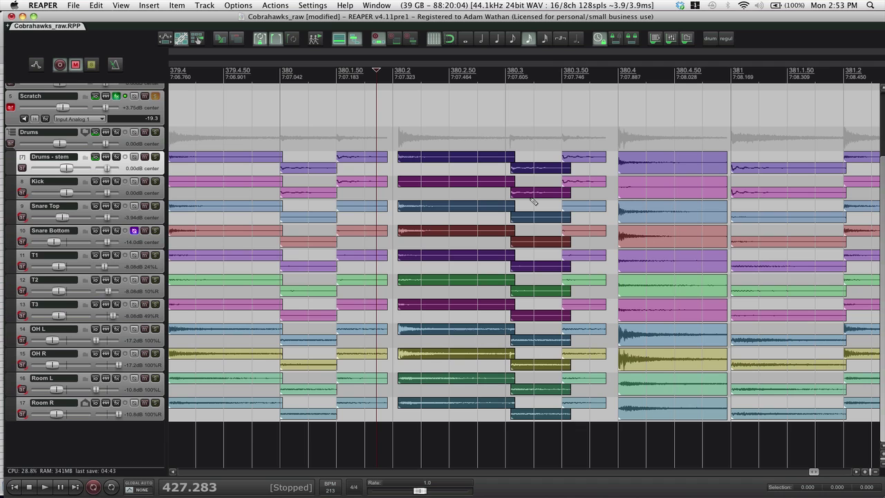
key("super+z")
key("super+z")
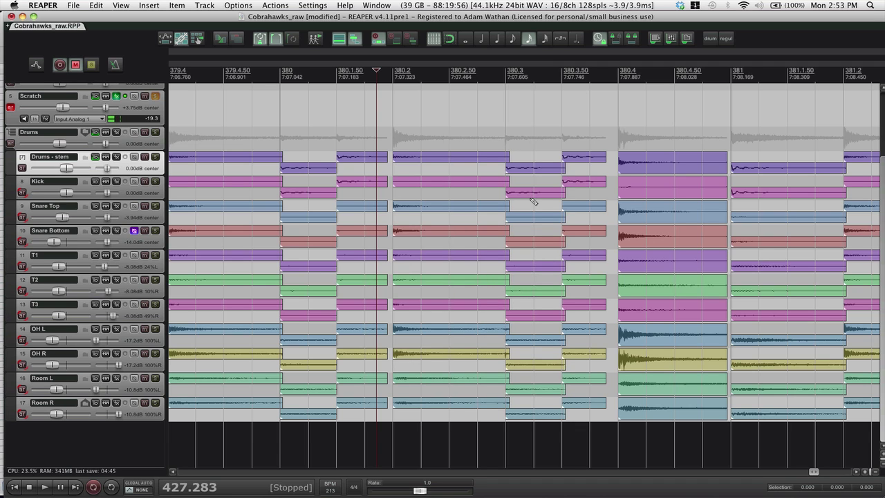
key("super+z")
Step: Select all drum slices from bar 373 to 385 and fill the gaps between them using the last advanced settings
scroll(530, 198, "down", 5)
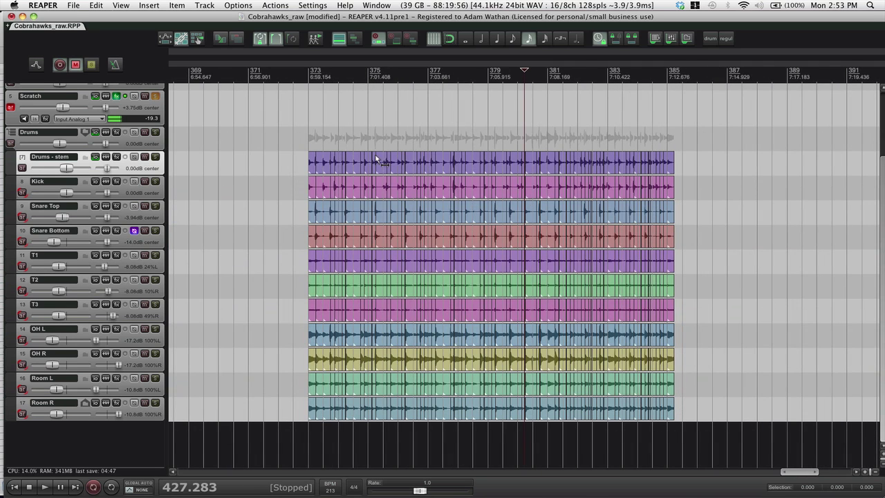
left_click_drag(678, 355, 720, 410)
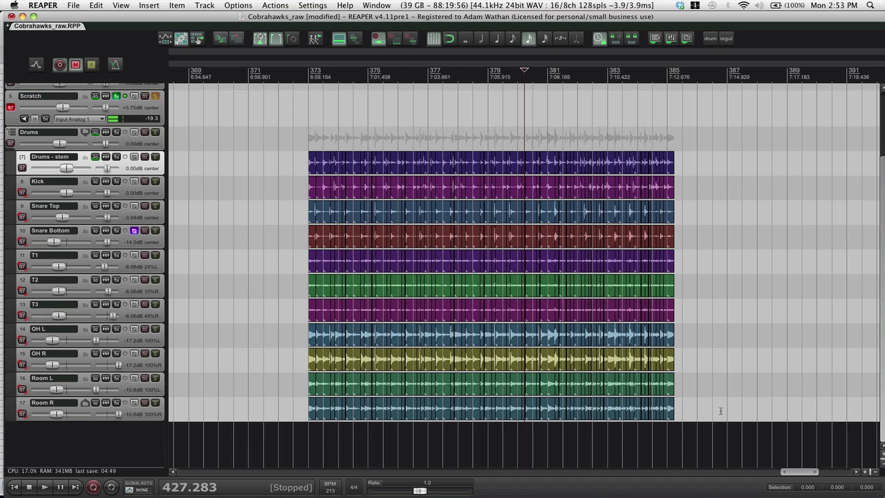
key("question")
type("fill gaps")
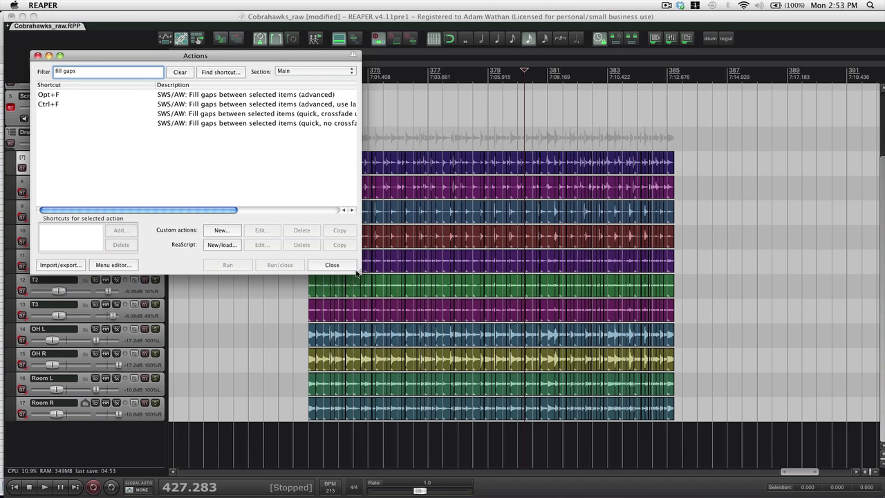
left_click_drag(358, 273, 428, 306)
left_click(370, 104)
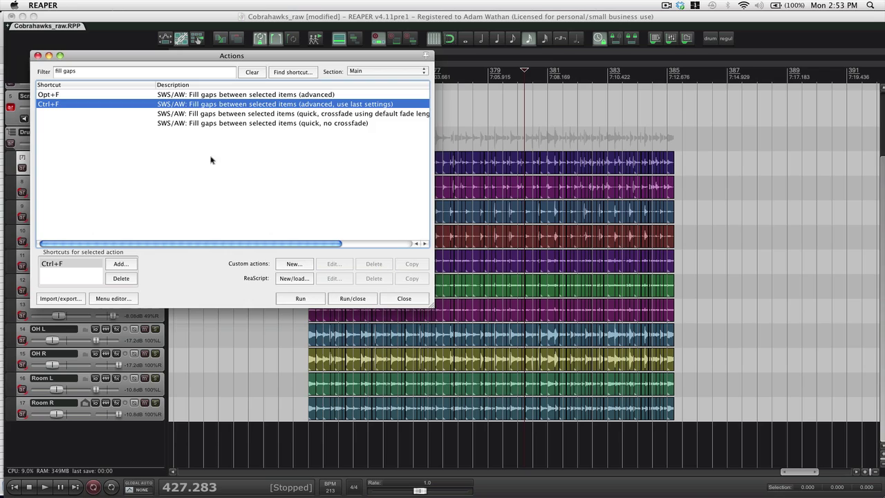
left_click(403, 298)
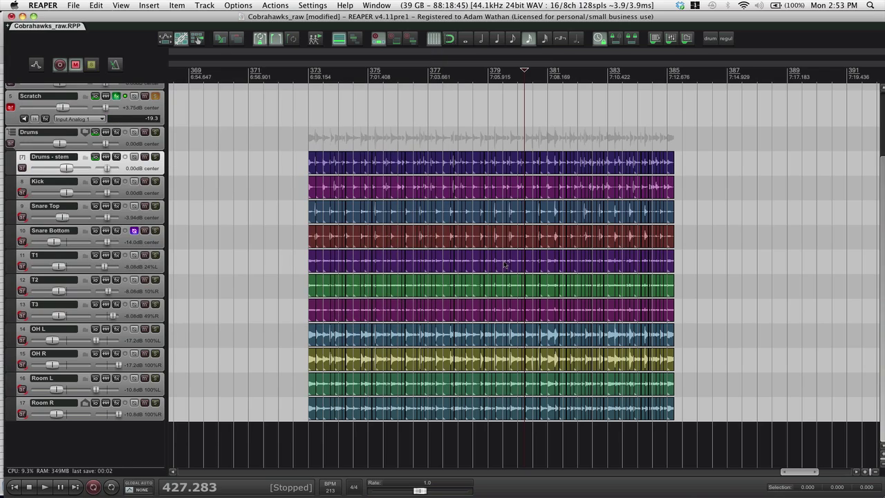
Step: Check the filled slice boundaries around bar 380 and play back the edited drums from just before bar 373
scroll(601, 261, "up", 5)
scroll(602, 262, "up", 5)
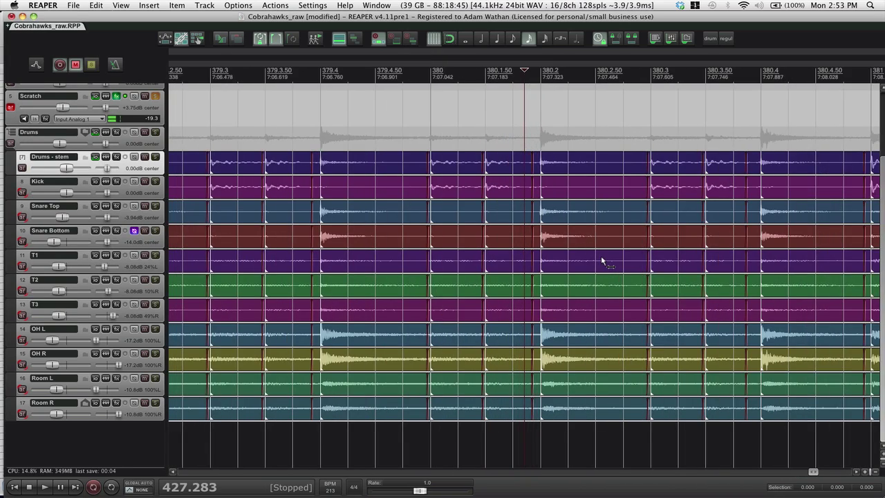
scroll(601, 260, "down", 10)
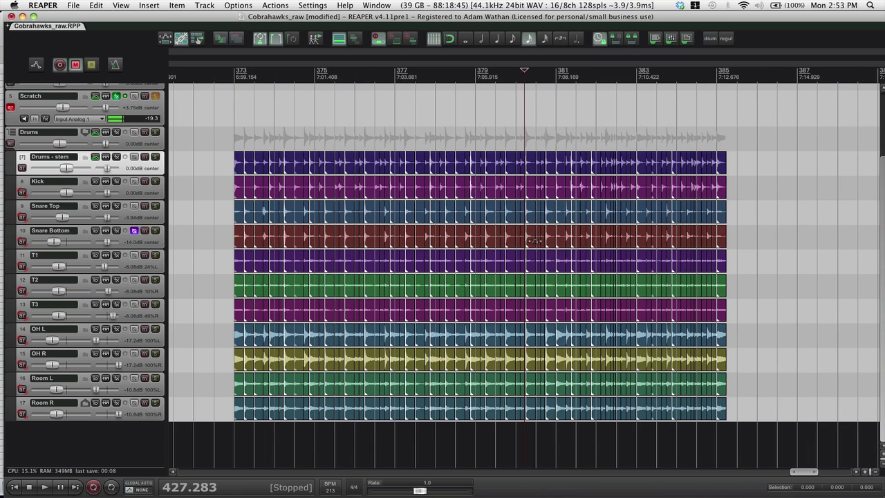
left_click(226, 117)
key("space")
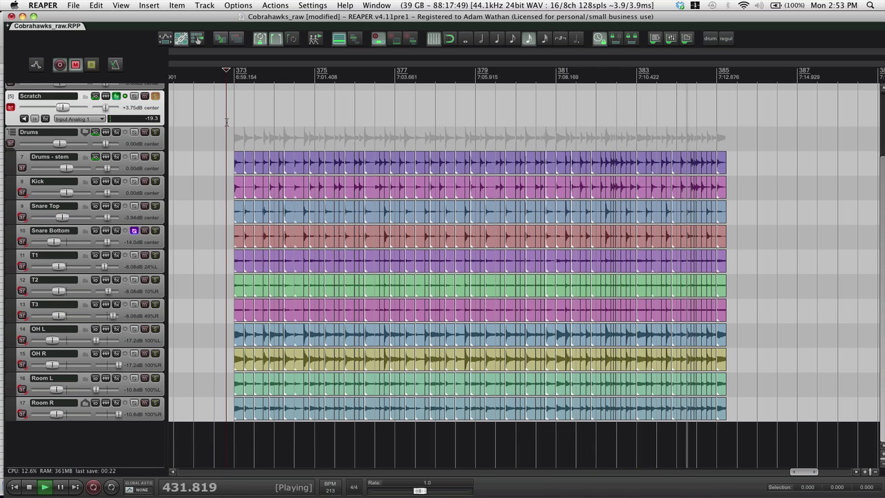
key("space")
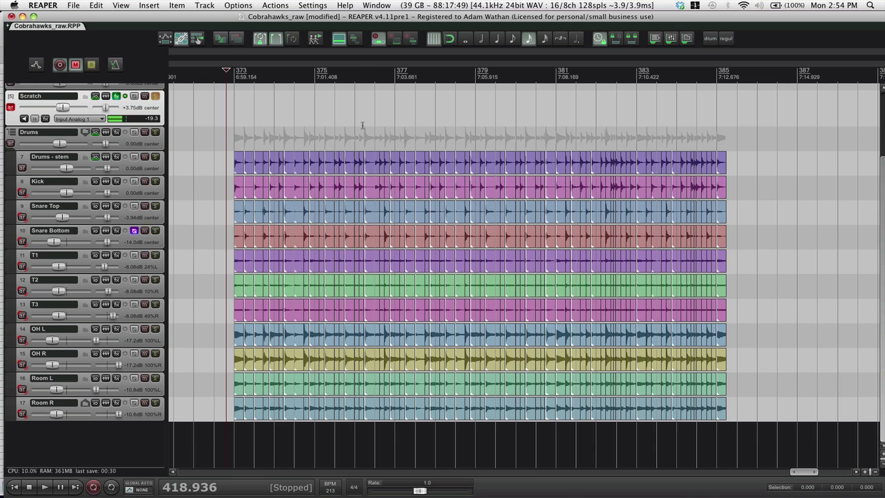
Step: Examine the crossfades between the drum slices around bar 376
left_click(363, 123)
scroll(362, 123, "up", 10)
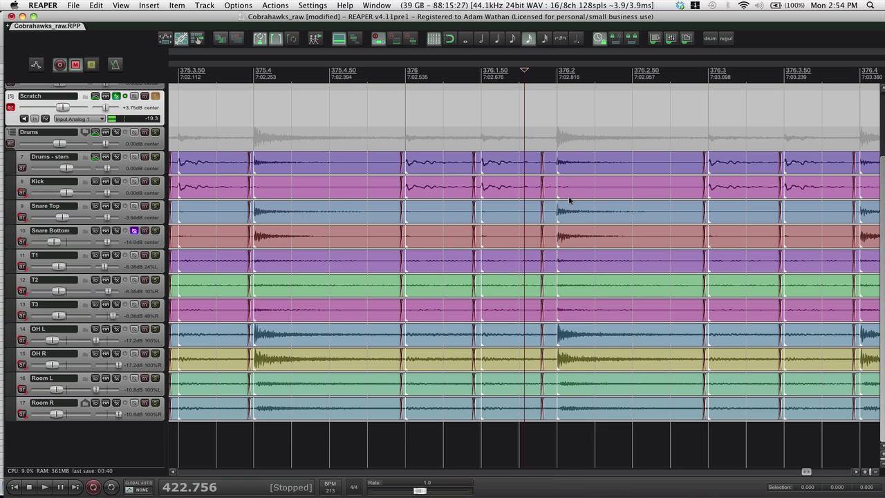
scroll(569, 198, "down", 8)
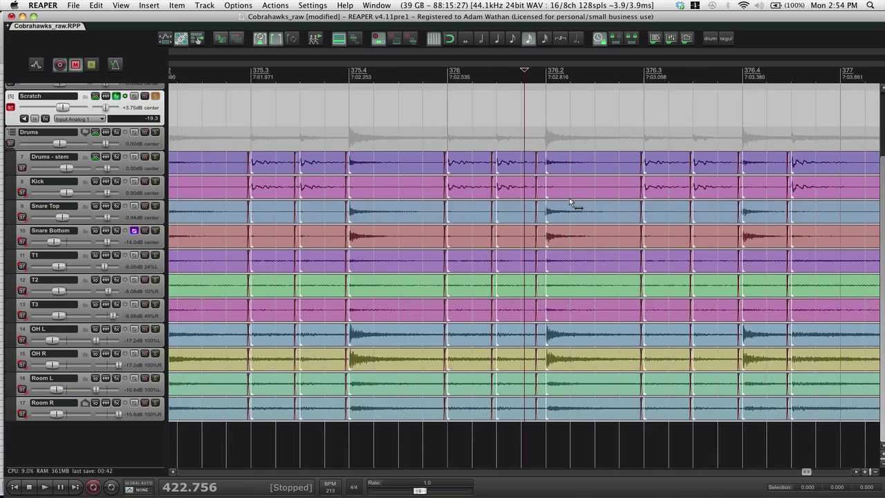
scroll(571, 200, "down", 6)
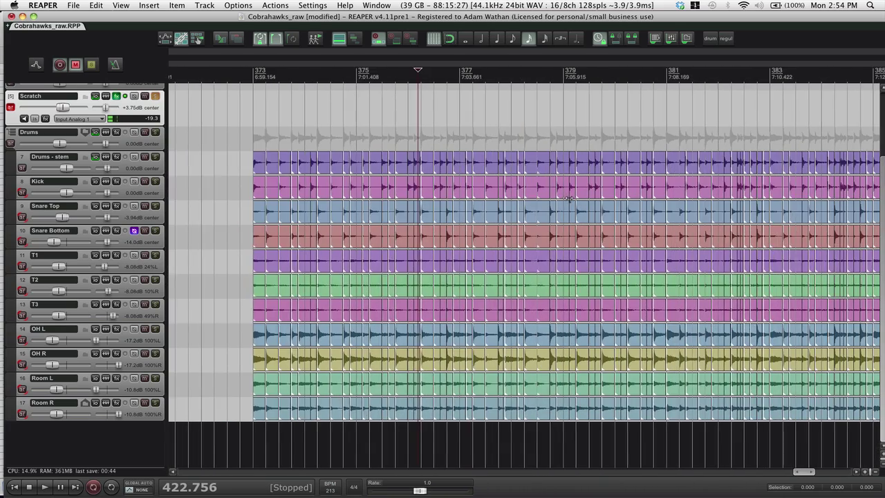